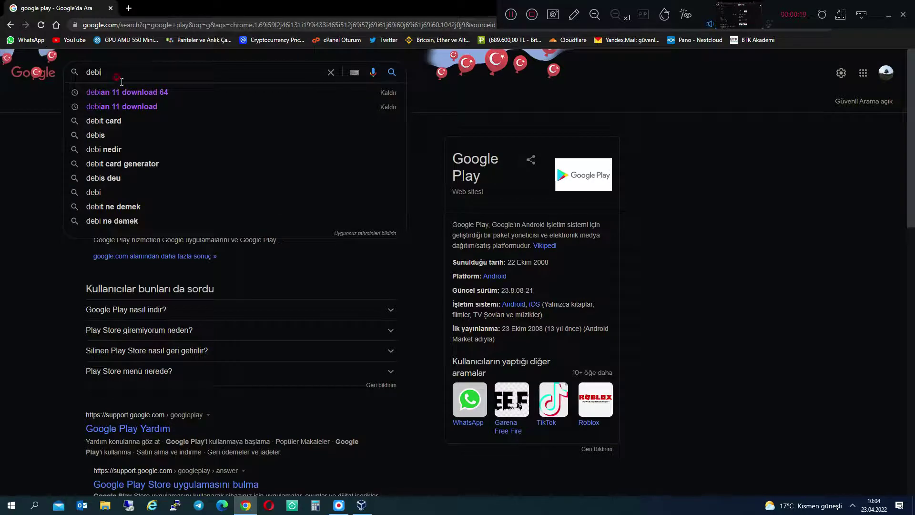
- Search Google for 'debian 11 download 64' and open Debian's CD/DVD image download page
left_click(125, 92)
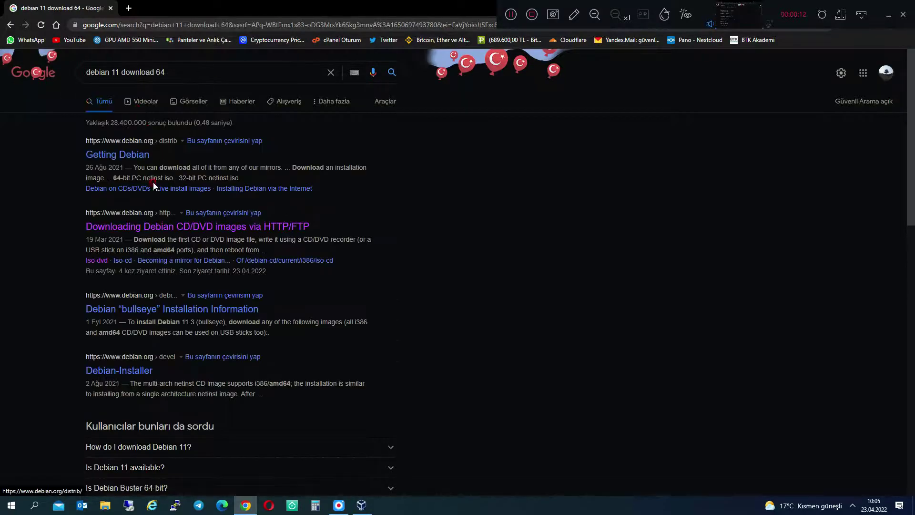
left_click(177, 227)
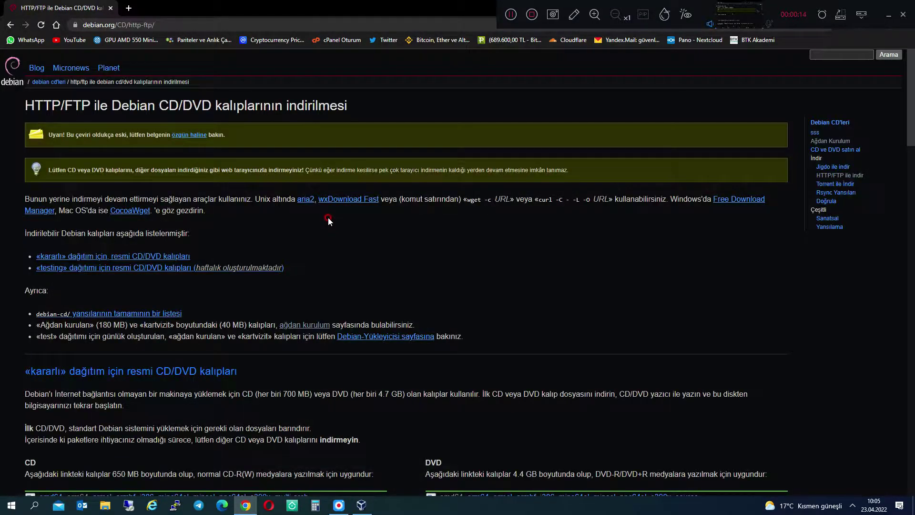
- Go to Debian's network-install (netinst) page and scroll to the amd64 image links
scroll(328, 219, "down", 2)
scroll(324, 216, "down", 2)
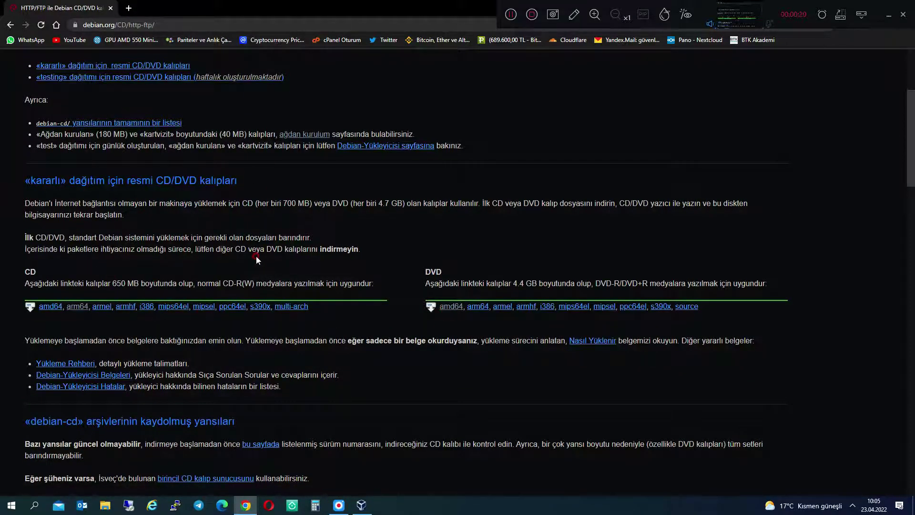
scroll(253, 247, "up", 2)
left_click(305, 230)
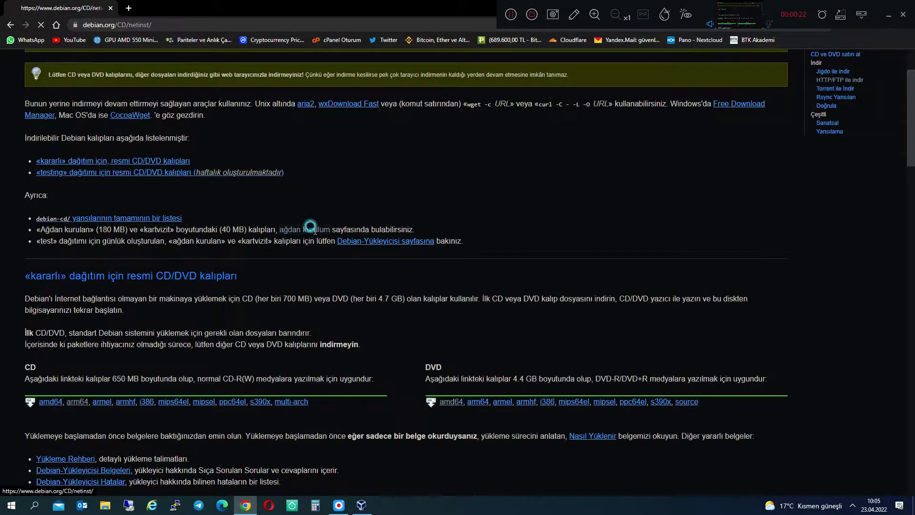
scroll(502, 270, "down", 3)
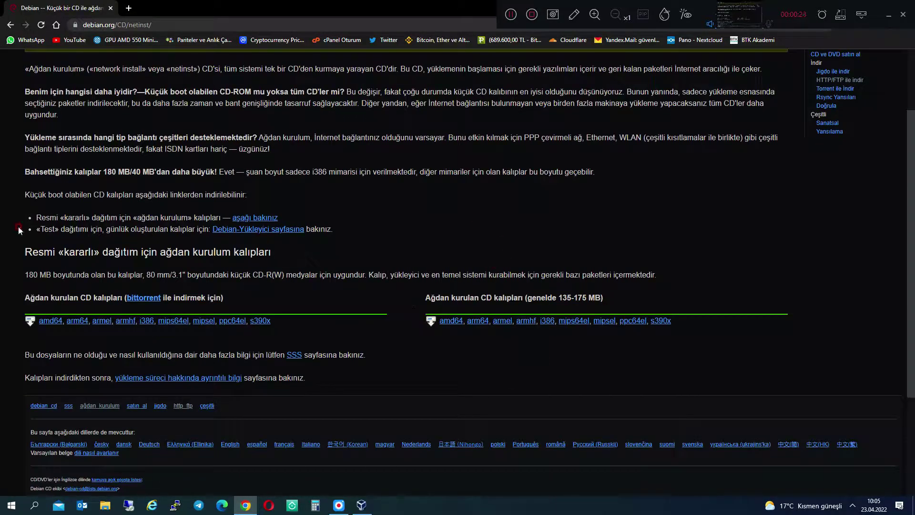
- Download the amd64 netinst image and close the browser
left_click(452, 322)
double_click(431, 4)
left_click(485, 122)
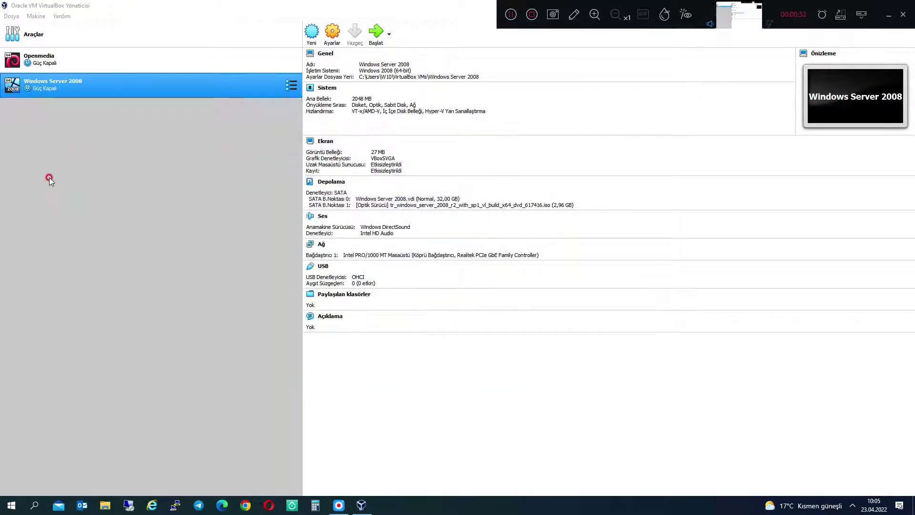
- Start a new VirtualBox machine named 'Debian 11' with 2048 MB of memory
left_click(311, 33)
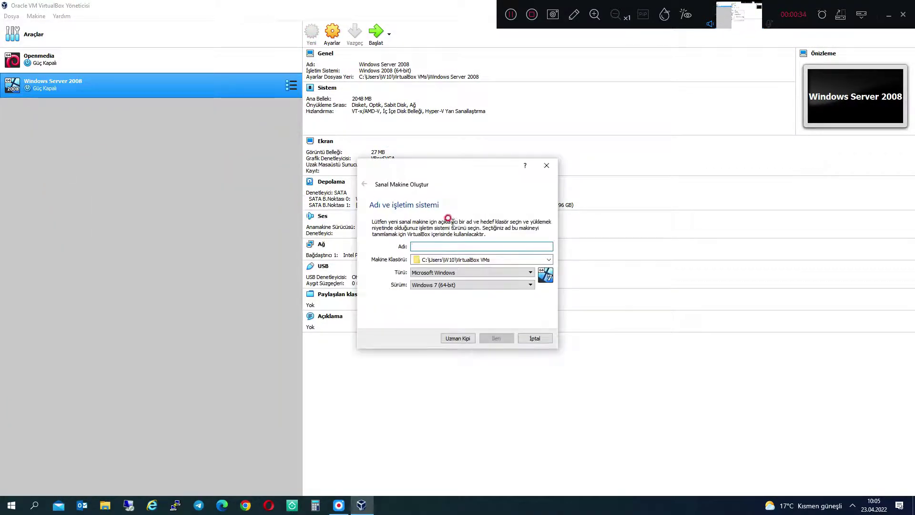
type("De")
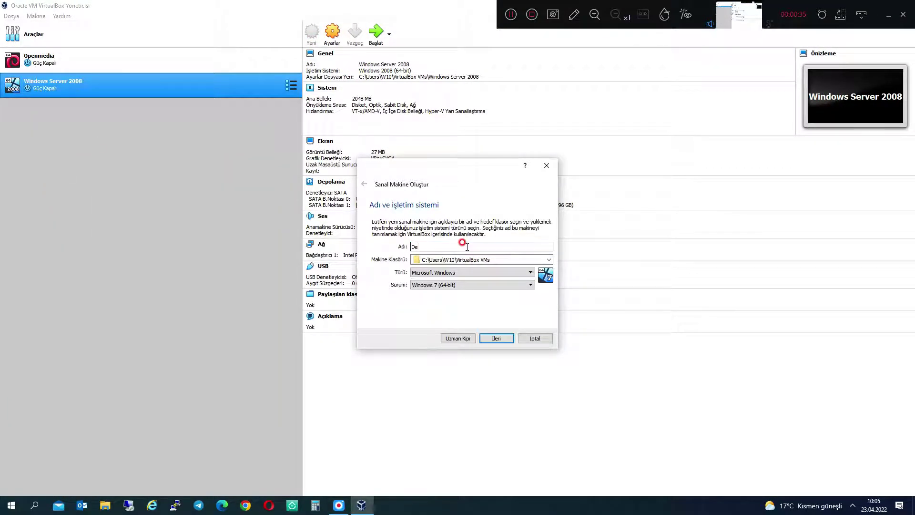
type("bian")
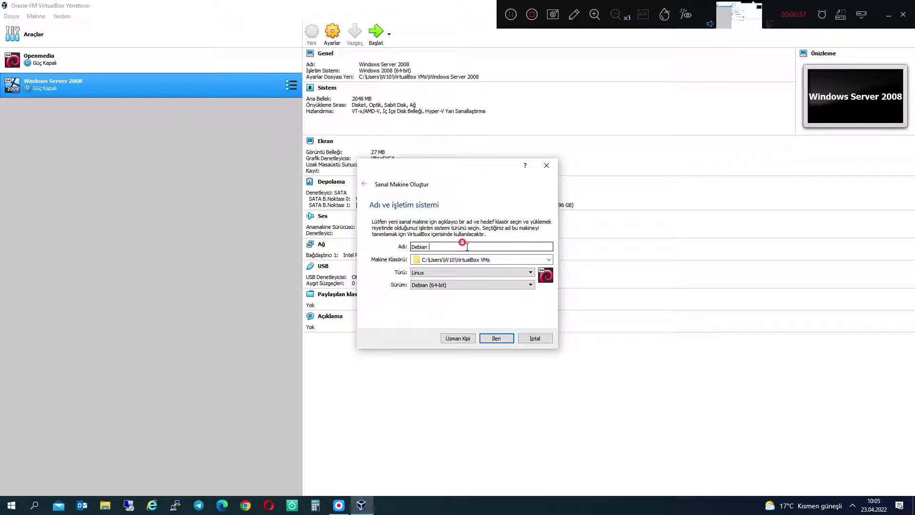
type(" 11")
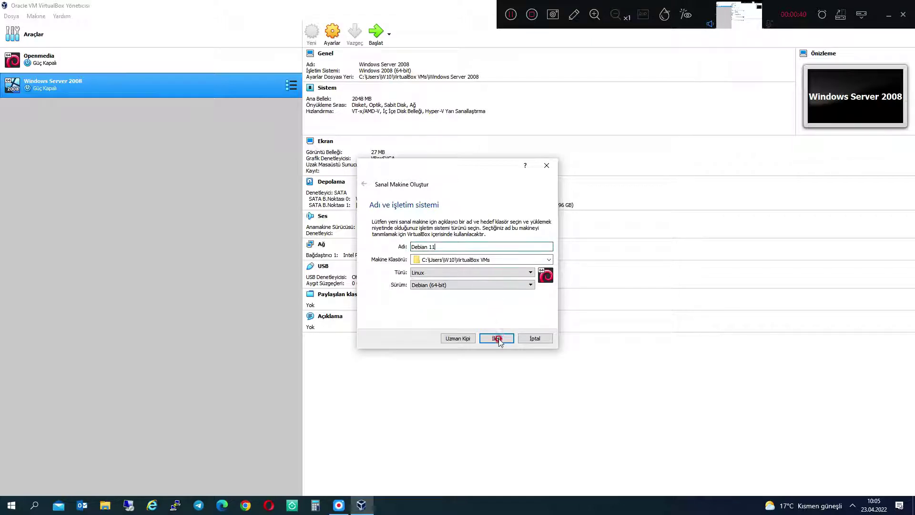
left_click(496, 338)
left_click_drag(390, 246, 407, 246)
left_click(498, 338)
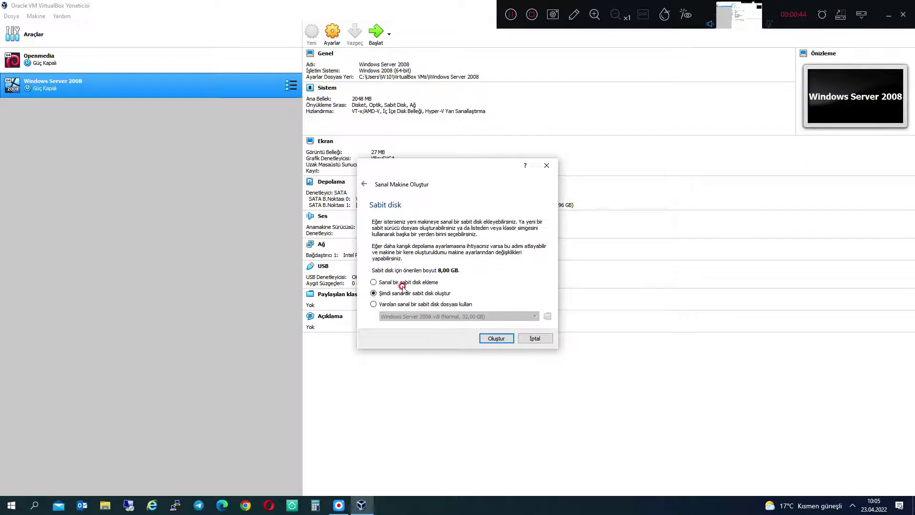
- Give it a dynamically allocated 29,30 GB VDI disk and create the machine
left_click(499, 338)
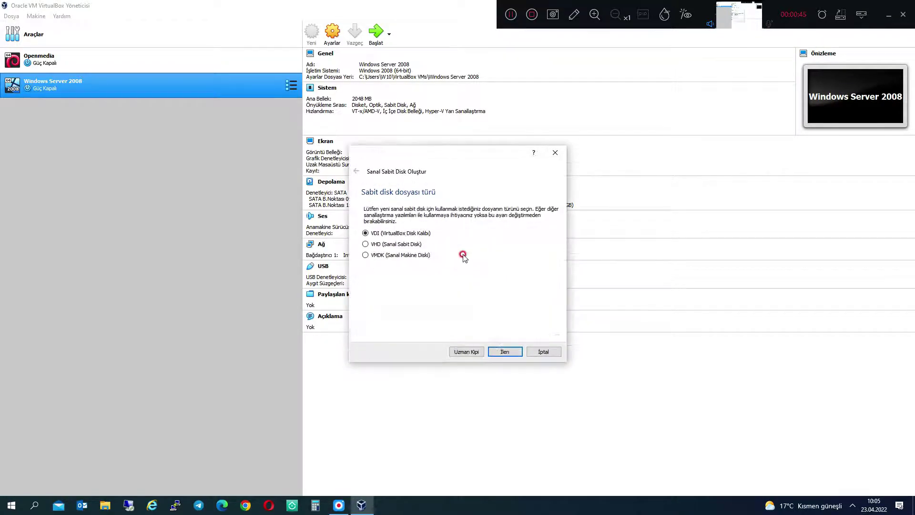
left_click(506, 351)
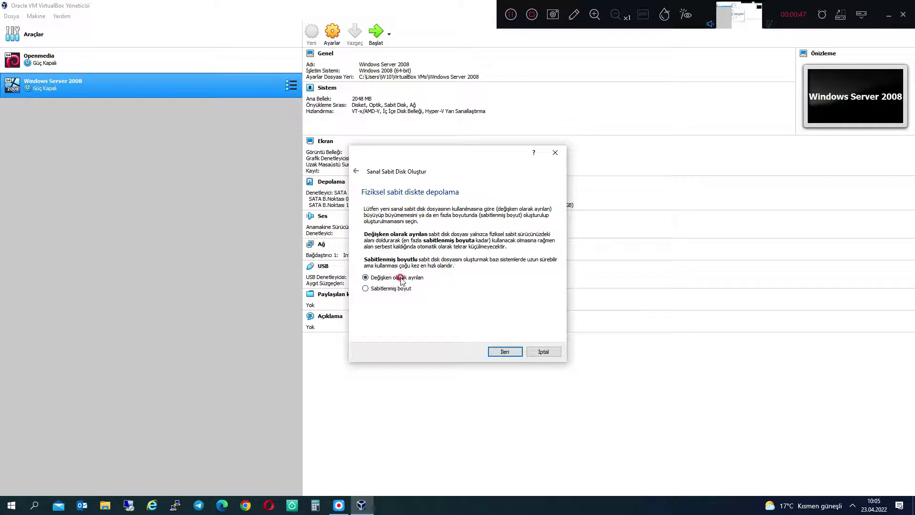
left_click(510, 352)
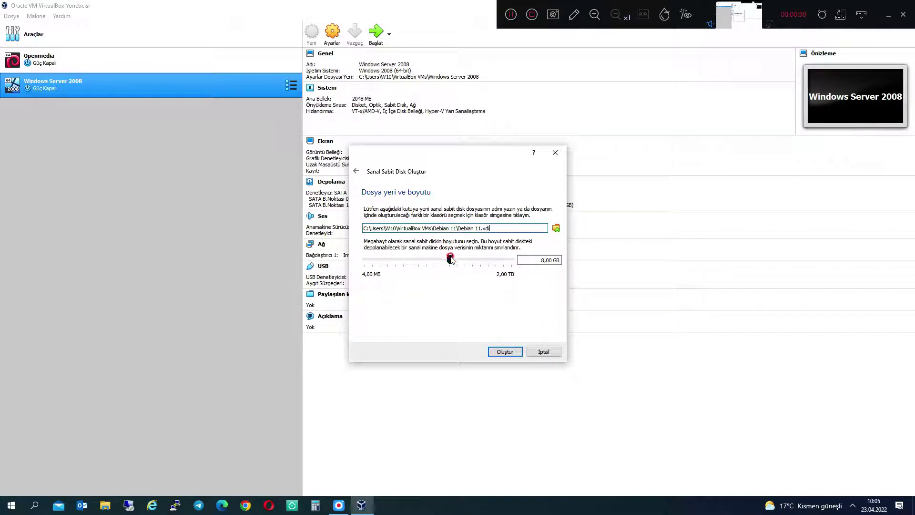
left_click_drag(449, 259, 466, 260)
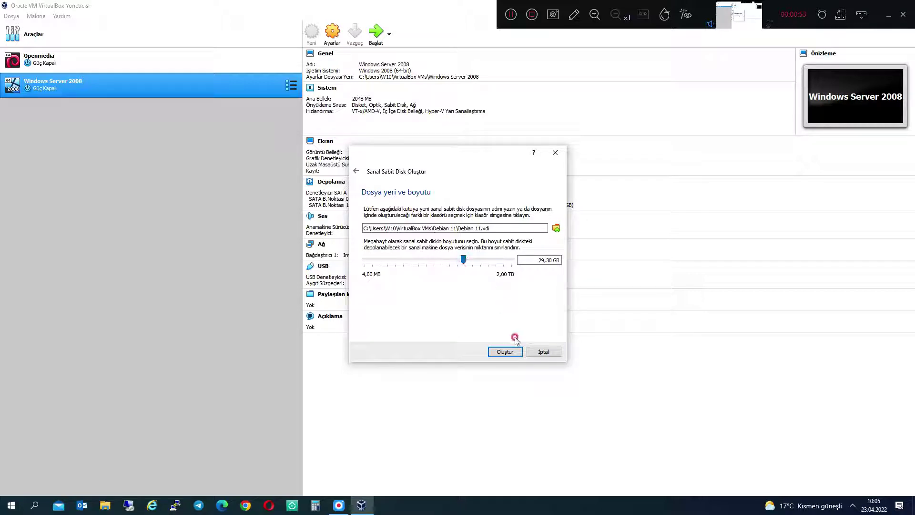
left_click(505, 352)
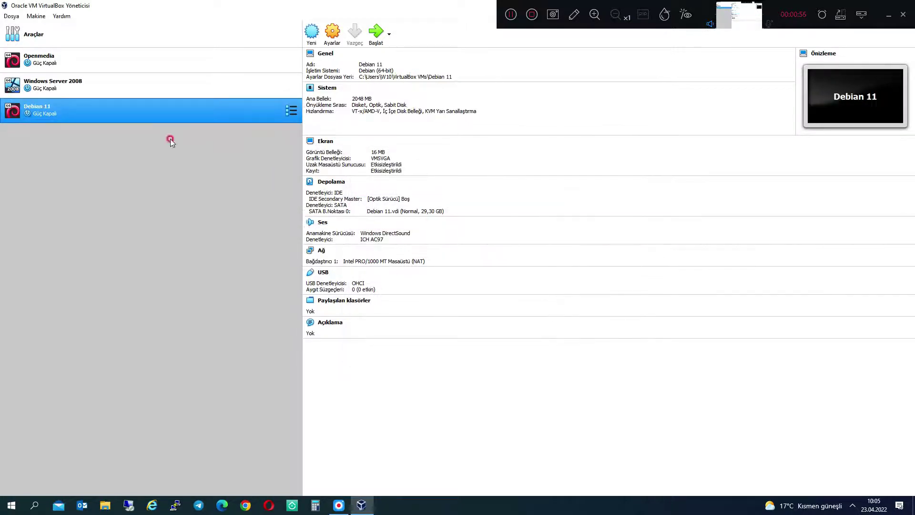
- In Debian 11's System settings, enable booting from the network
left_click(335, 45)
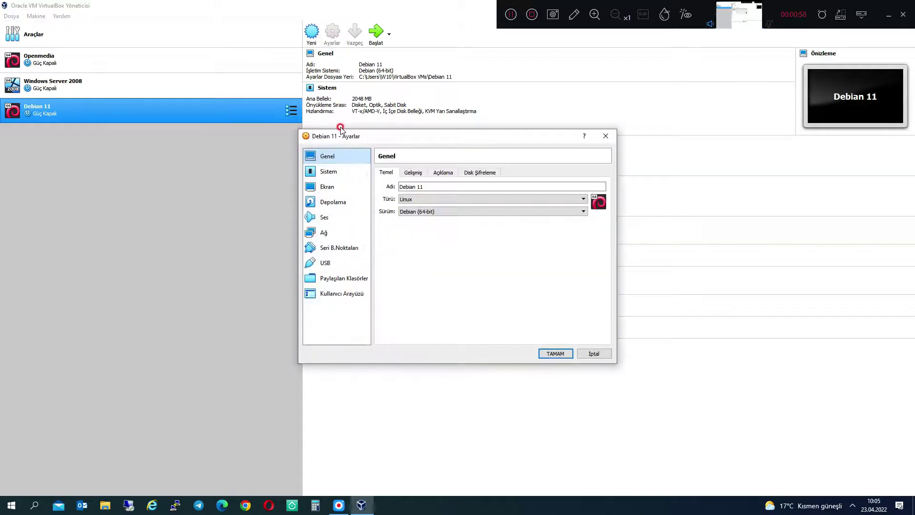
left_click(338, 172)
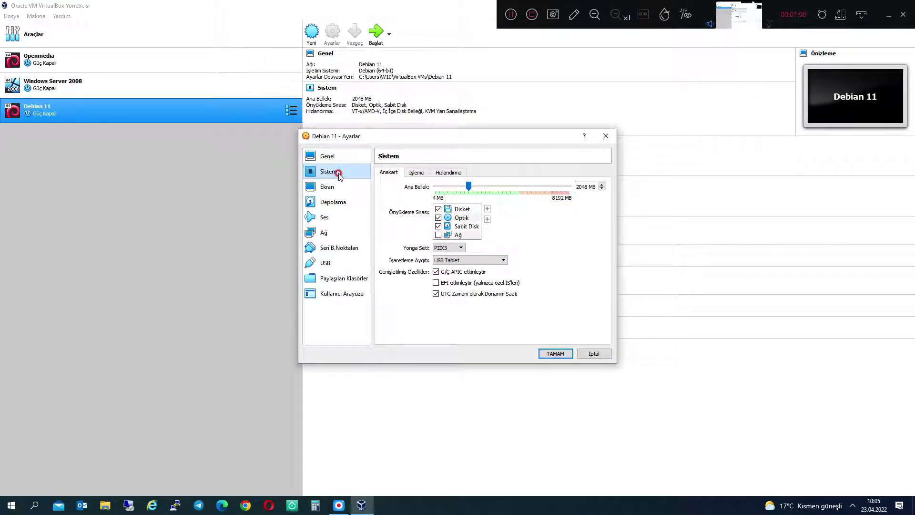
left_click(438, 235)
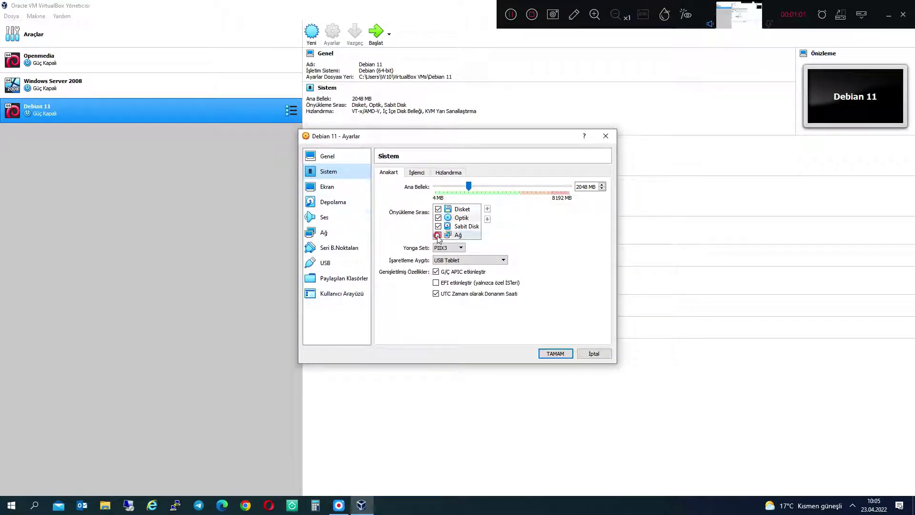
- Load debian-11.3.0-amd64-netinst.iso into the empty optical drive
left_click(321, 190)
left_click(329, 203)
left_click(406, 194)
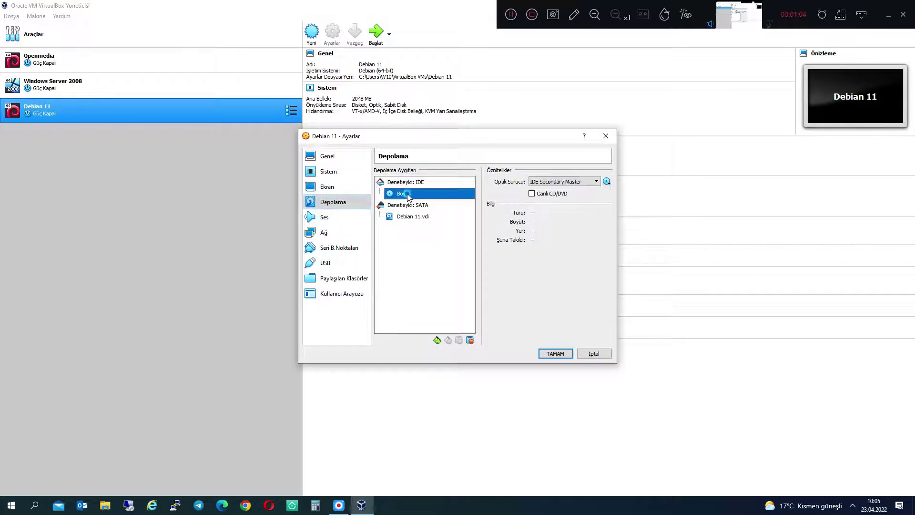
left_click(607, 182)
left_click(651, 198)
left_click(398, 230)
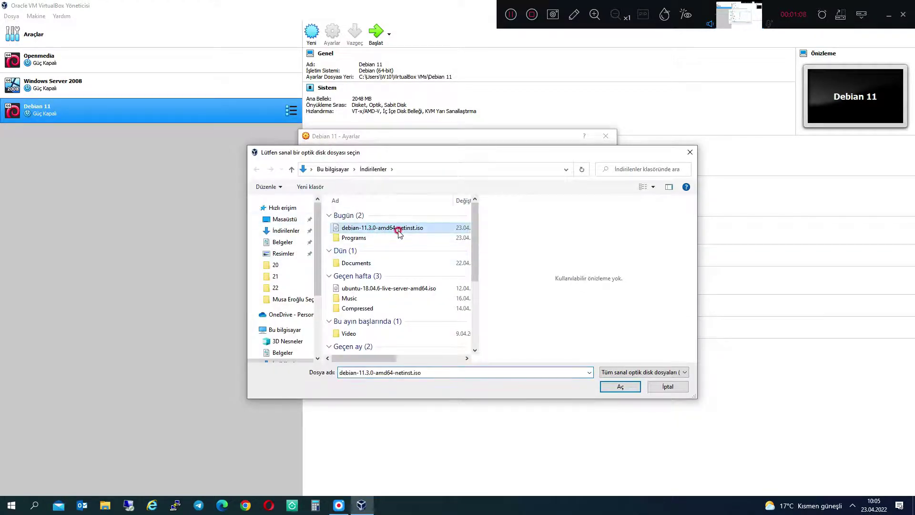
double_click(386, 229)
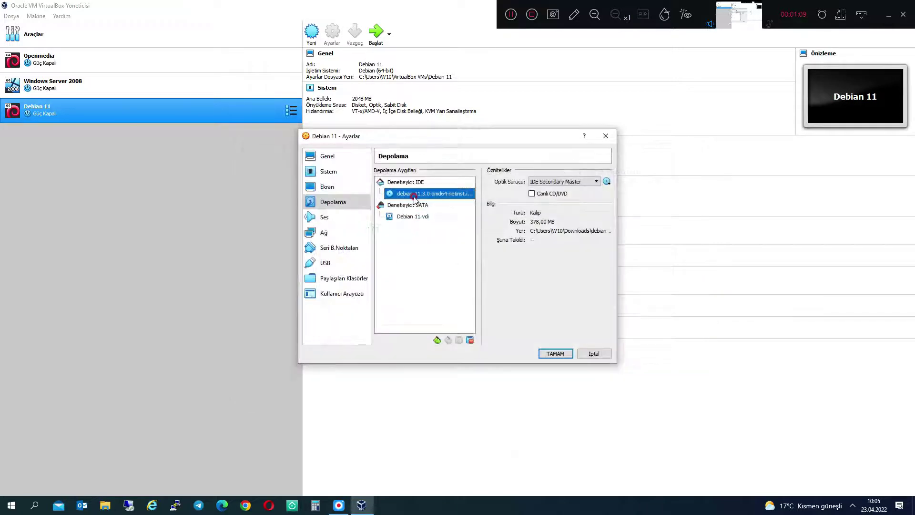
- Attach the first network adapter as Bridged Adapter and save the settings
left_click(324, 217)
left_click(327, 204)
left_click(325, 232)
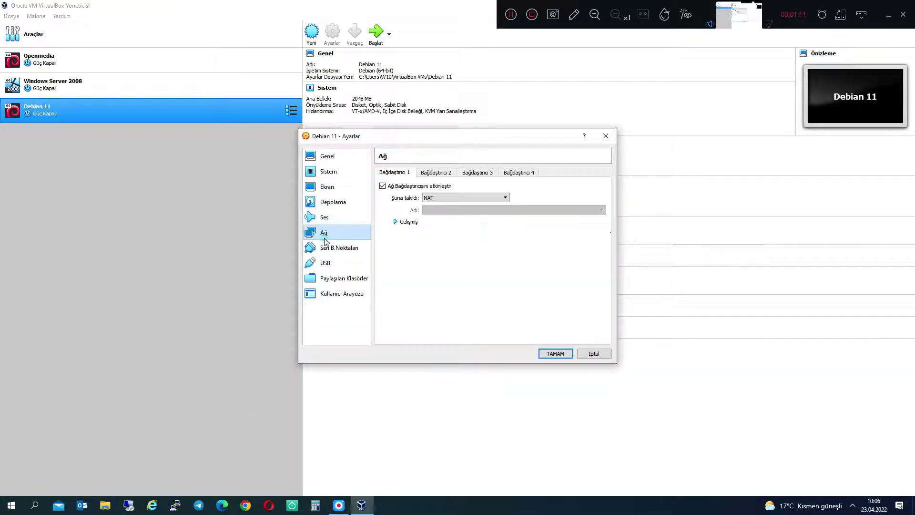
left_click(446, 195)
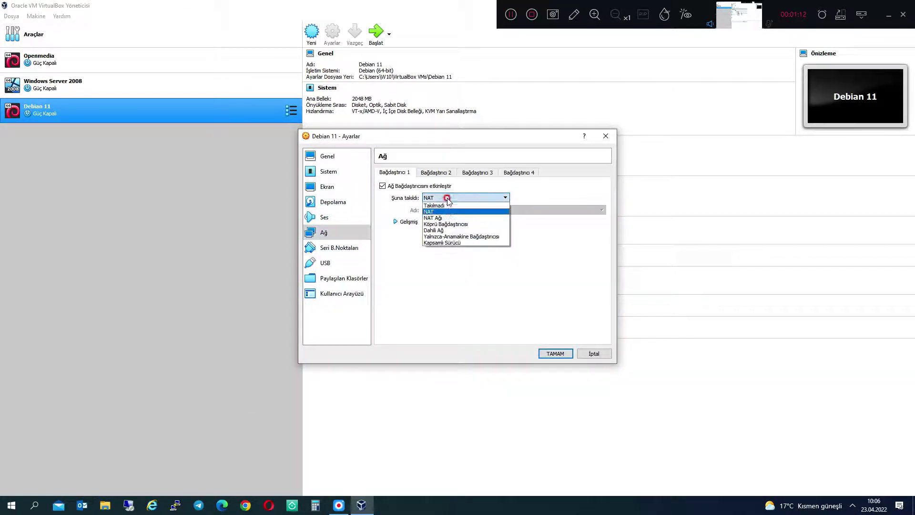
left_click(448, 224)
left_click(328, 157)
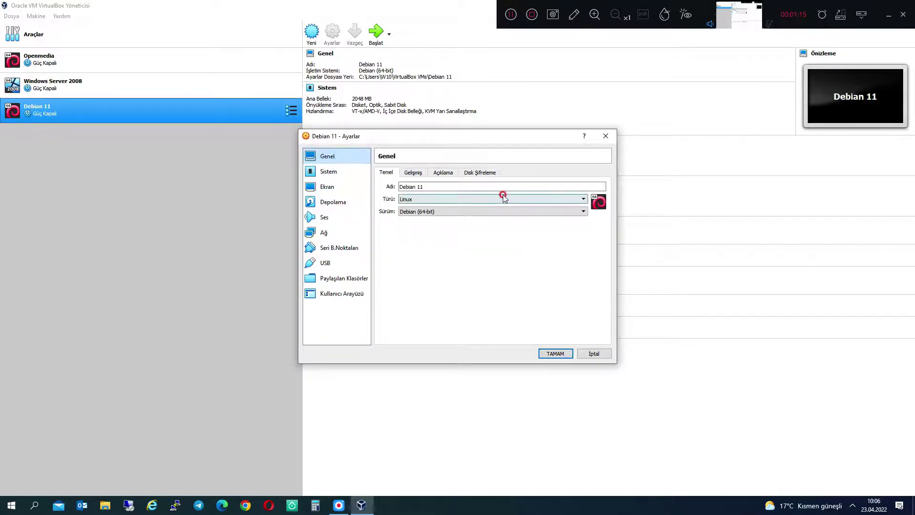
left_click(554, 353)
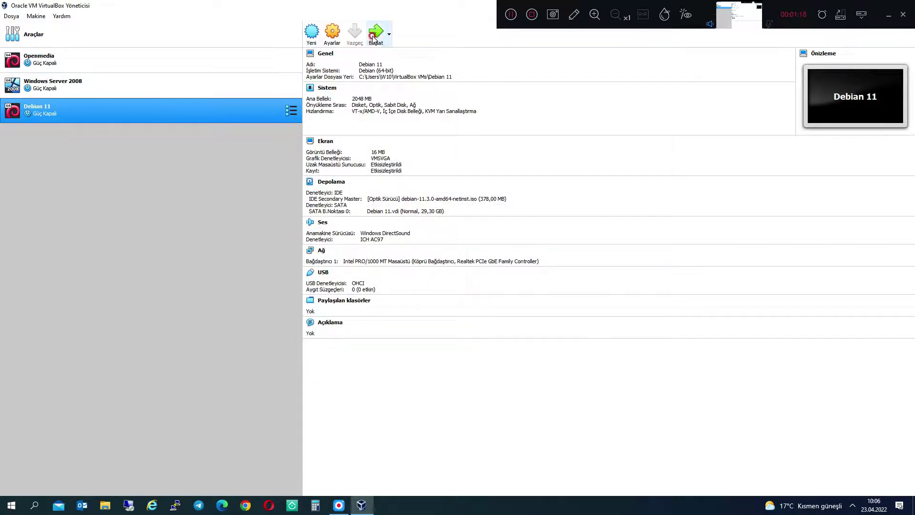
- Start the Debian 11 VM maximized and launch the text-mode Install option
left_click(374, 38)
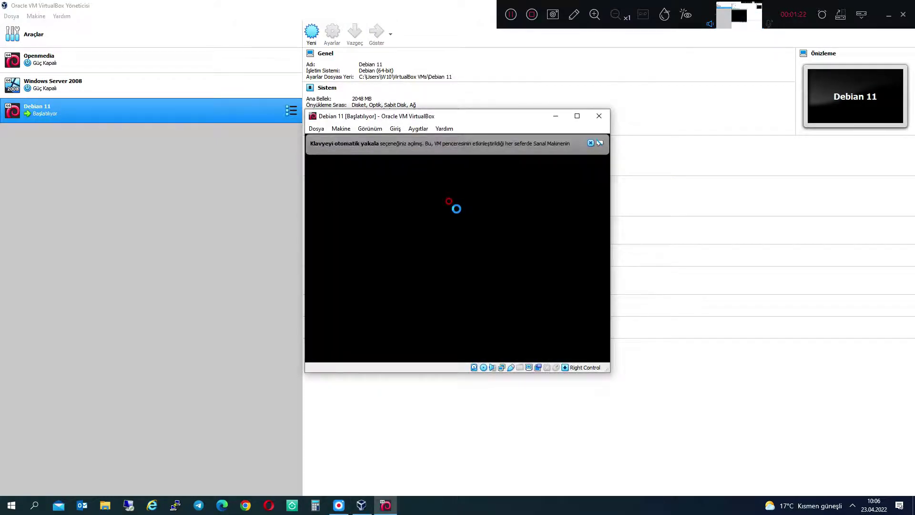
left_click(577, 115)
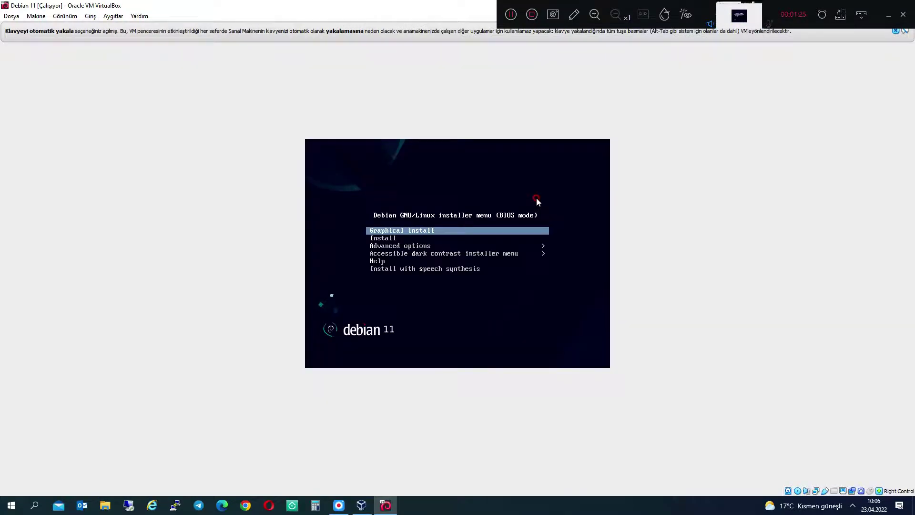
key("Down")
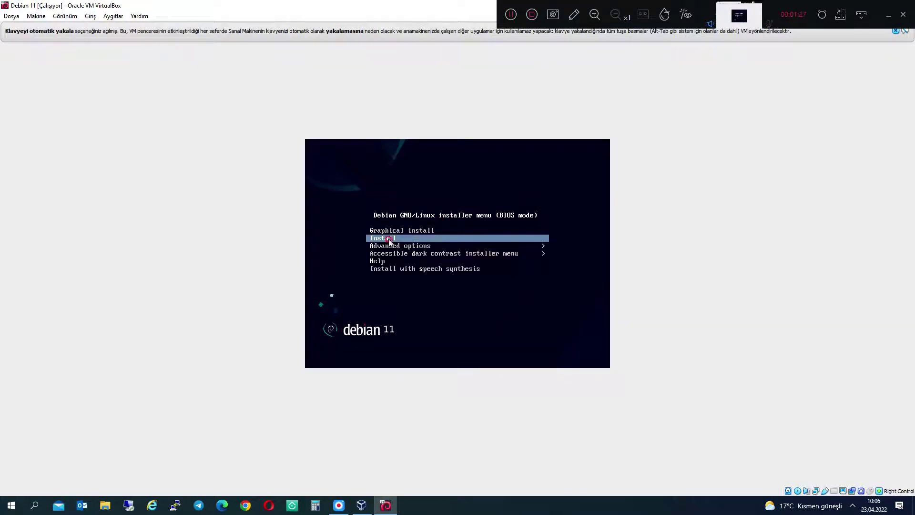
key("Return")
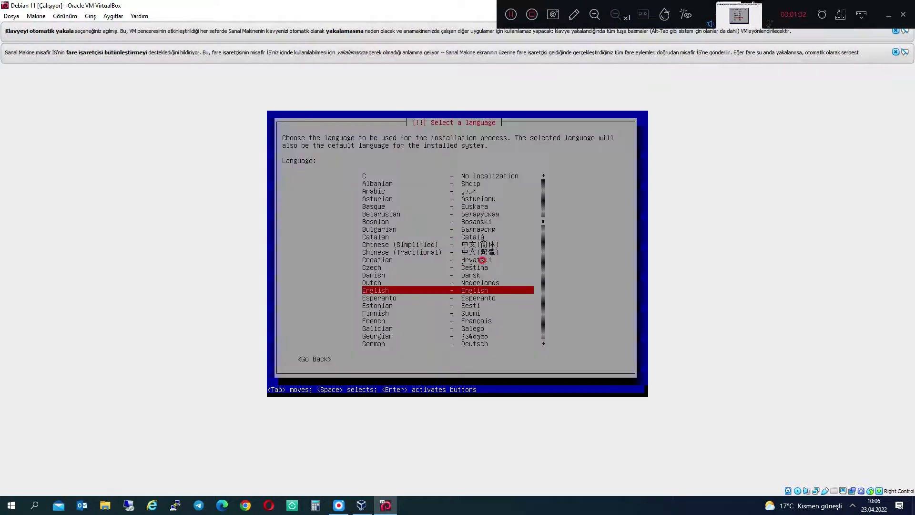
- Choose Turkish as the installer language and continue despite the incomplete-translation warning
key("Down")
key("Down")
key("Down")
key("Down")
key("Down")
key("Down")
key("Down")
key("Down")
key("Down")
key("Down")
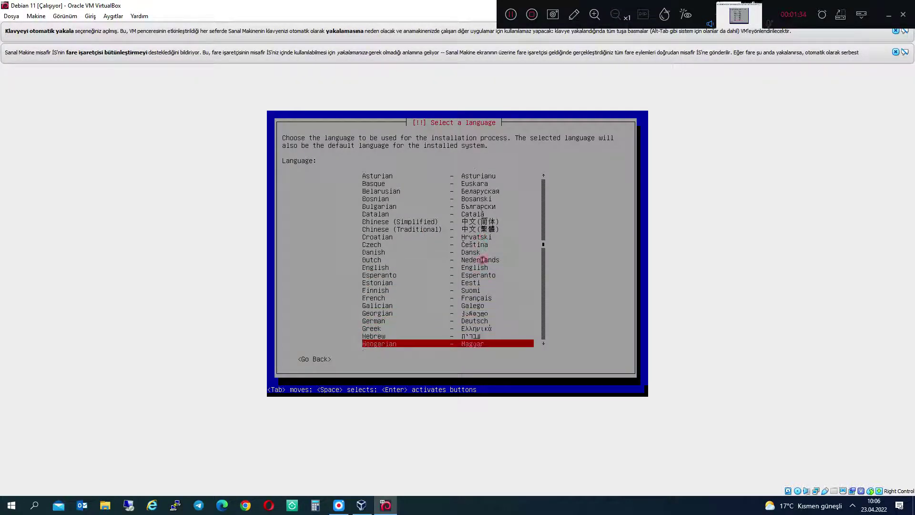
key("Down")
key("Down")
key("Down")
key("Down")
key("Down")
key("Down")
key("Down")
key("Down")
key("Down")
key("Down")
key("Down")
key("Down")
key("Down")
key("Down")
key("Down")
key("Down")
key("Down")
key("Down")
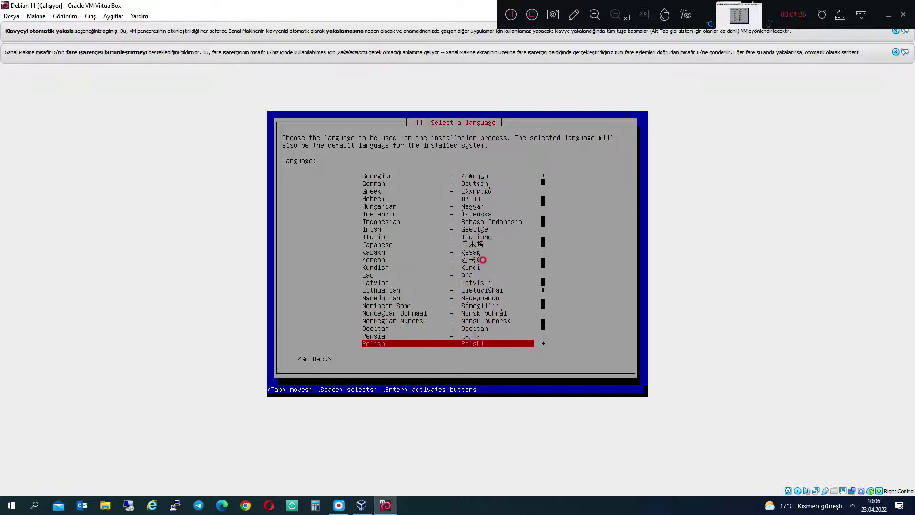
key("Down")
key("Down")
key("Down")
key("Down")
key("Down")
key("Down")
key("Down")
key("Down")
key("Down")
key("Down")
key("Down")
key("Down")
key("Down")
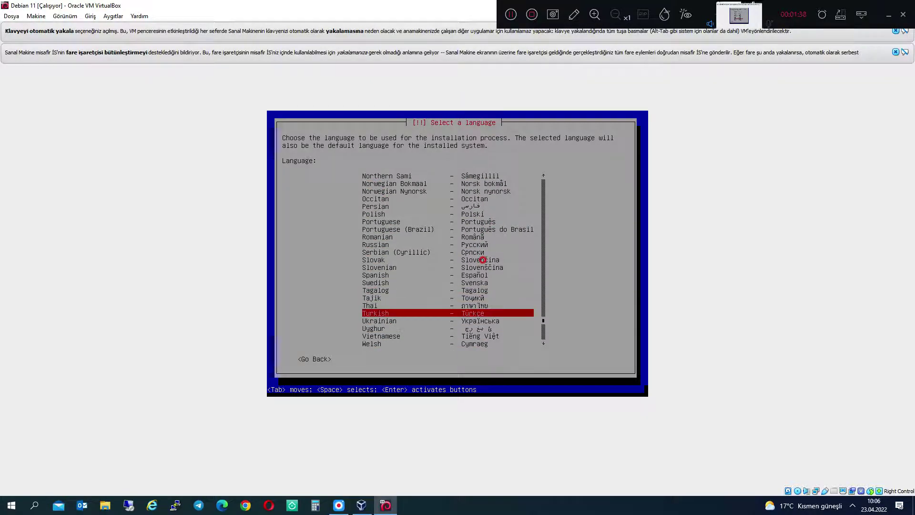
key("Return")
key("Left")
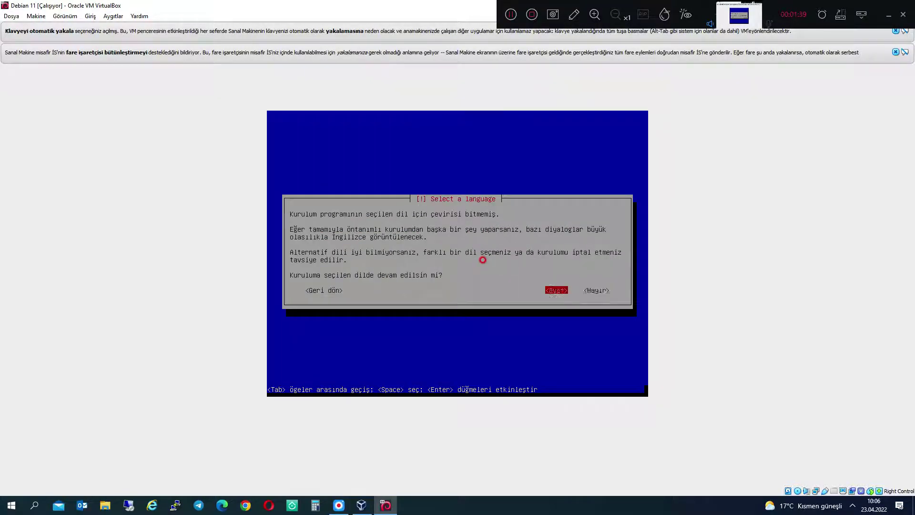
- Continue in Turkish, accept Türkiye and the Turkish keyboard while network detection runs
key("Return")
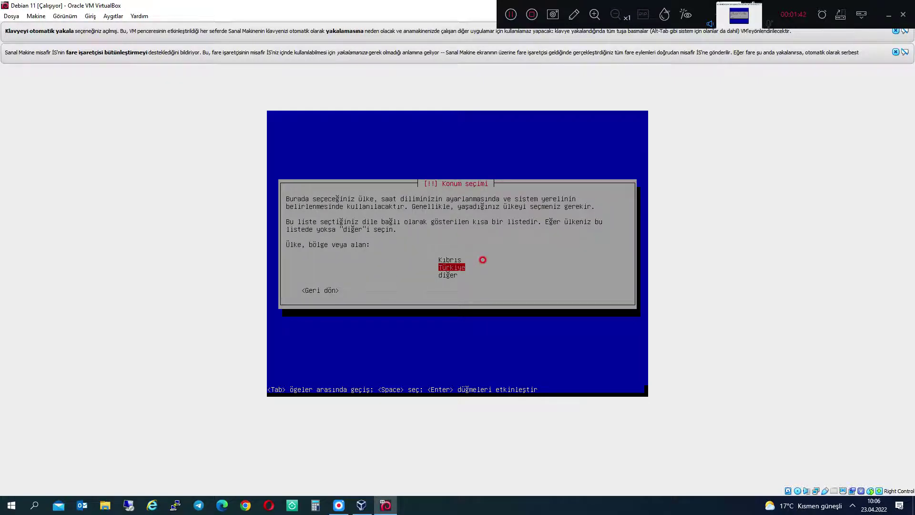
key("Return")
key("Return")
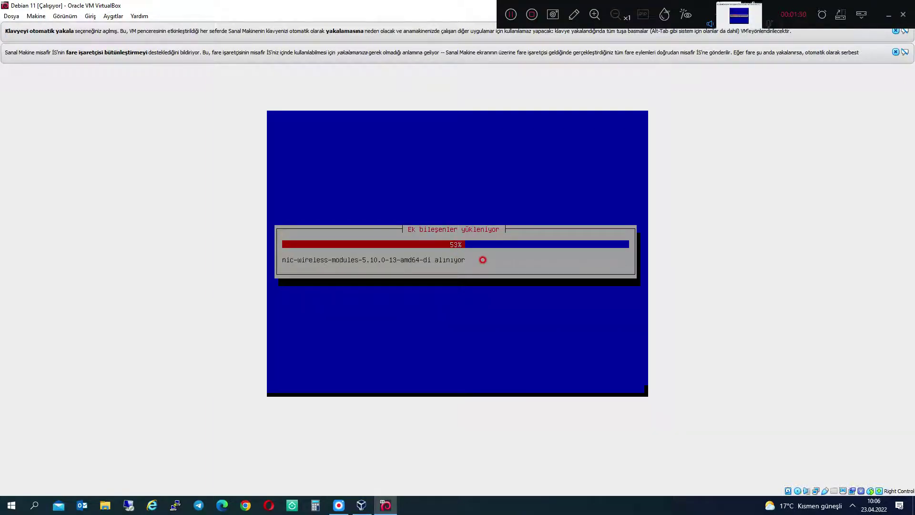
left_click(67, 17)
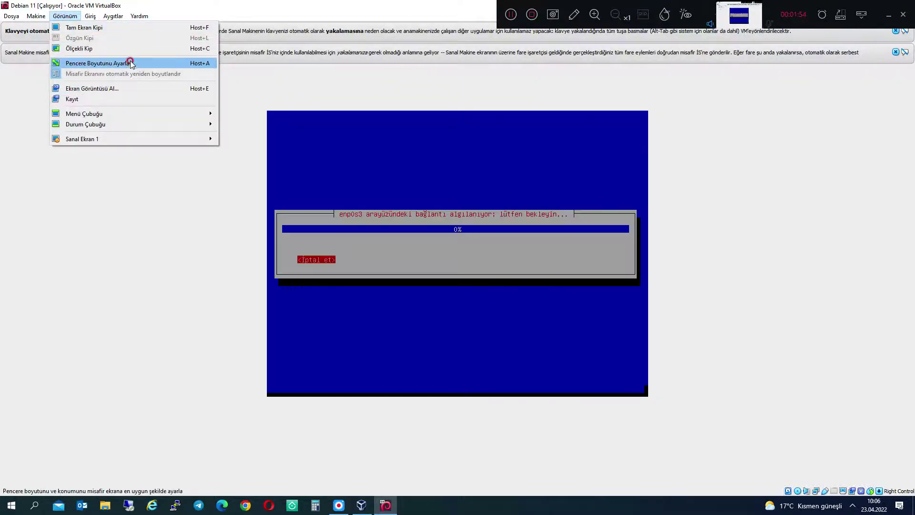
left_click(451, 294)
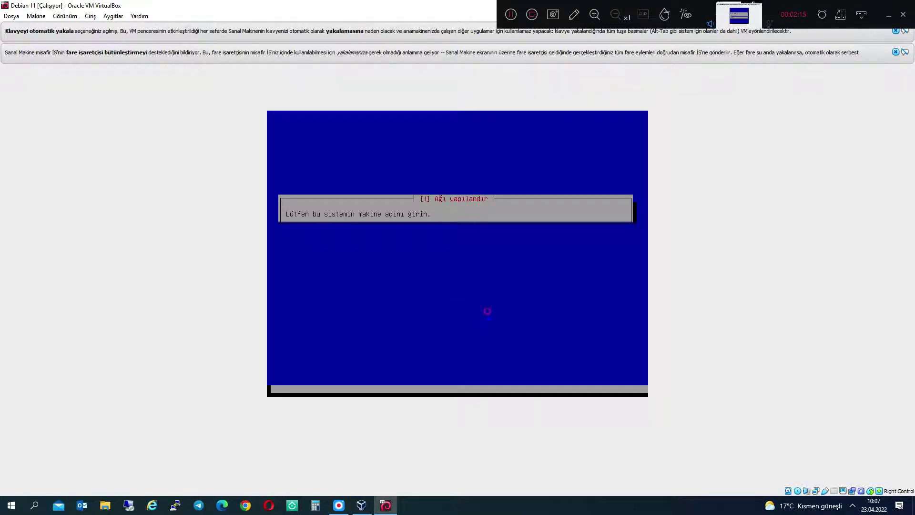
- Set the hostname to 'irtopc'
type("ir")
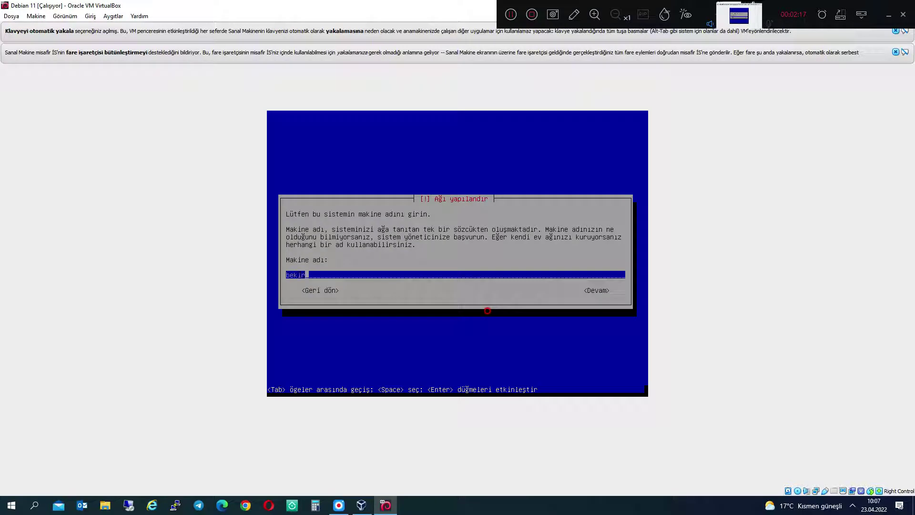
type("topcu.com")
key("Tab")
key("Return")
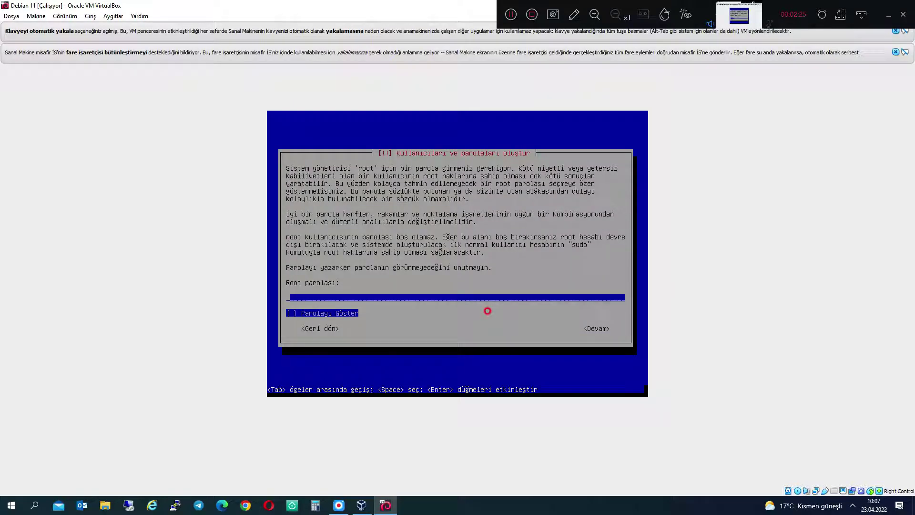
- Enter and confirm the root password, then begin typing the new user's full name
key("Tab")
key("Tab")
key("Tab")
key("Tab")
type("******")
key("Return")
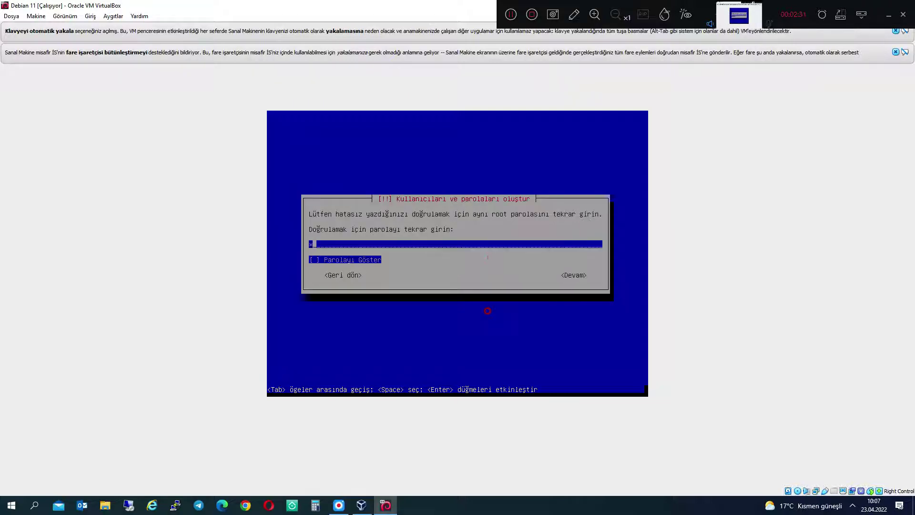
key("Return")
type("bekirtopcu")
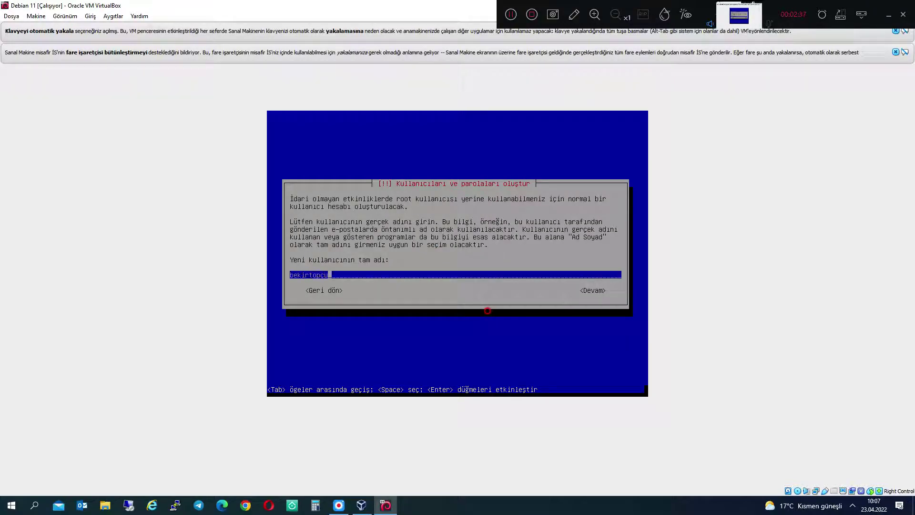
- Submit the full name and username, then enter and confirm the new user's password
key("Return")
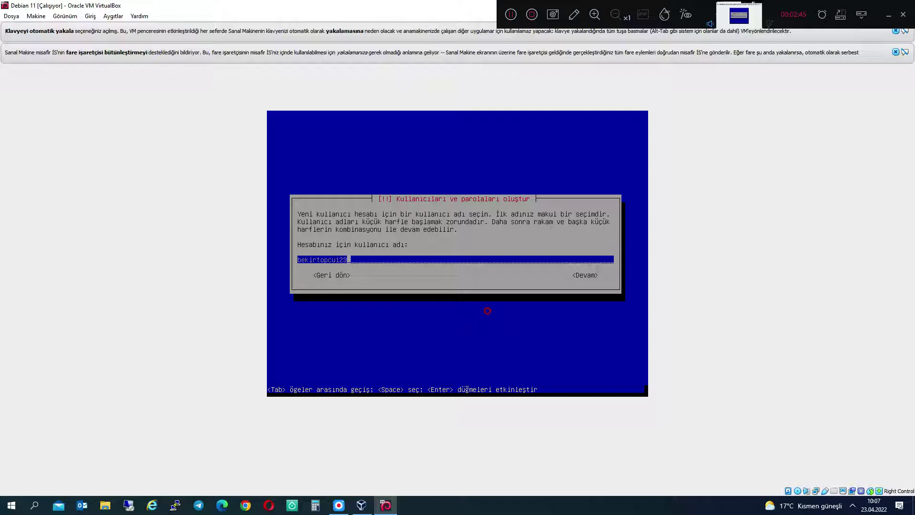
key("Return")
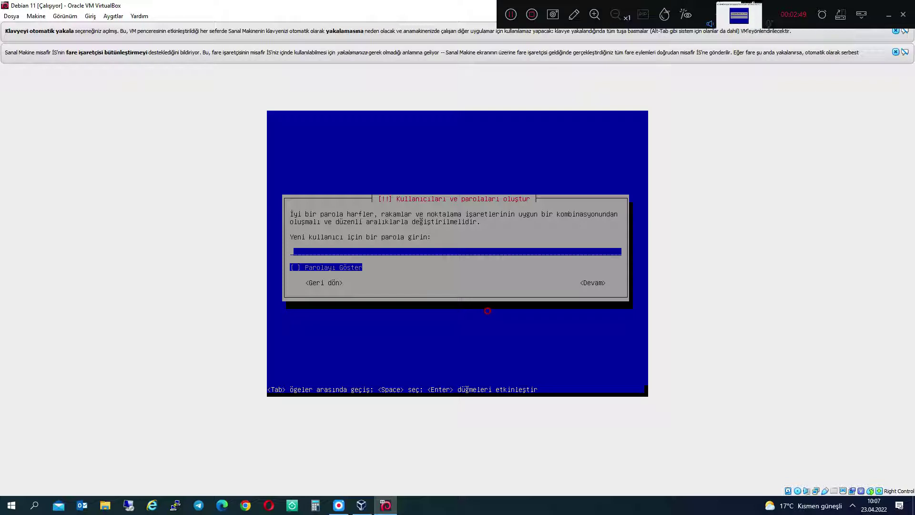
type("**")
key("Tab")
key("Return")
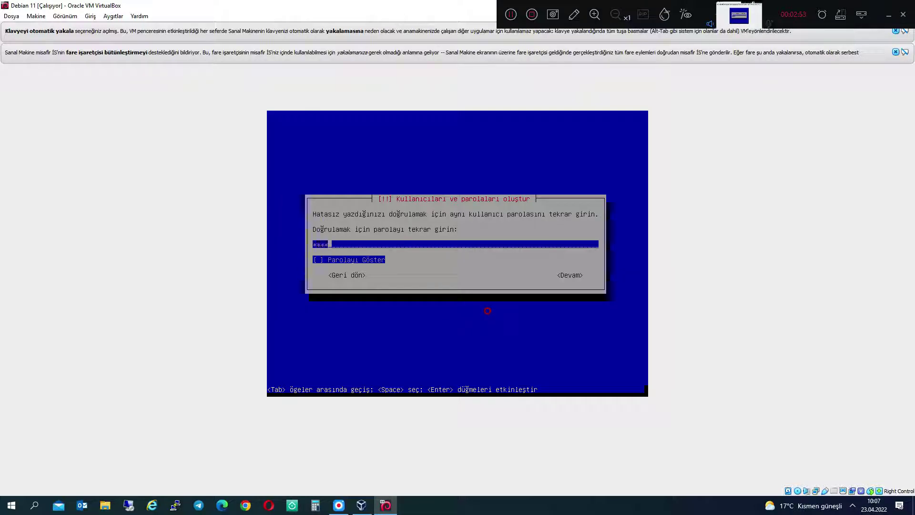
key("Tab")
key("Tab")
key("Return")
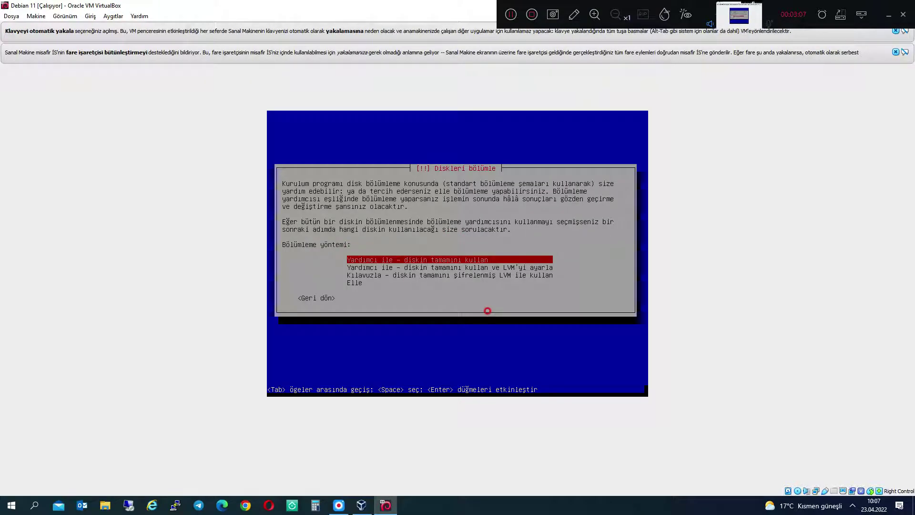
- Partition the whole disk with guided LVM using all 30.9 GB and write the changes
key("Return")
key("Return")
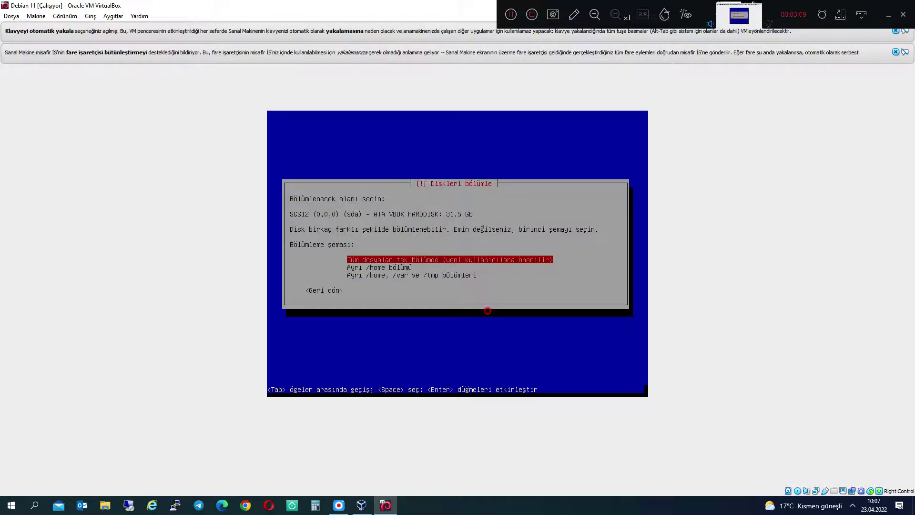
key("Return")
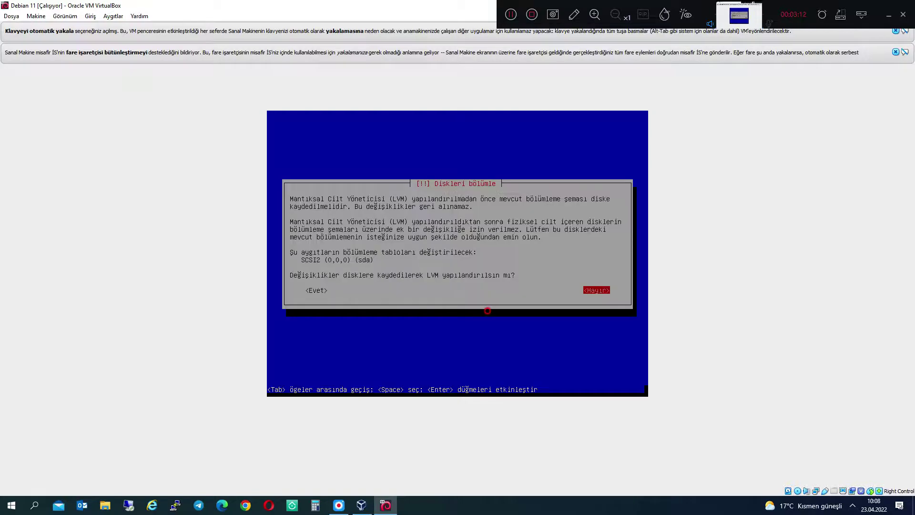
key("Tab")
key("Return")
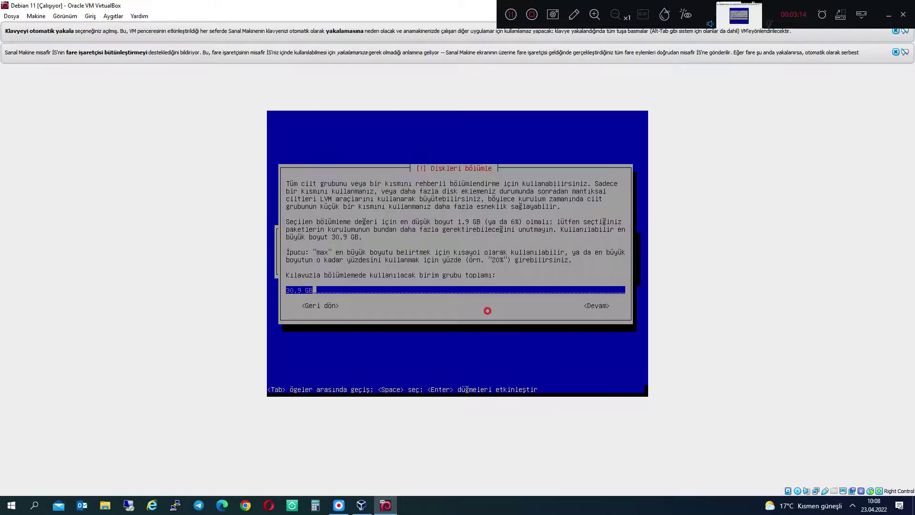
key("Tab")
key("Return")
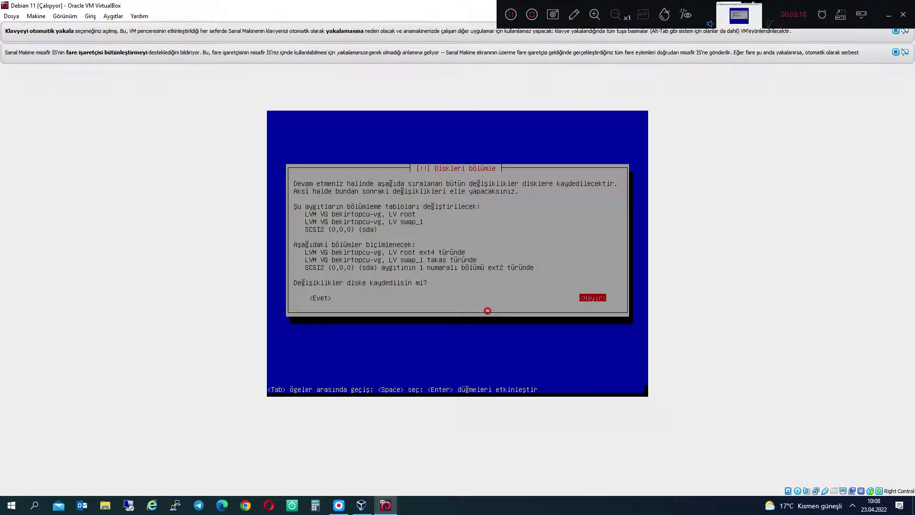
key("Tab")
key("Return")
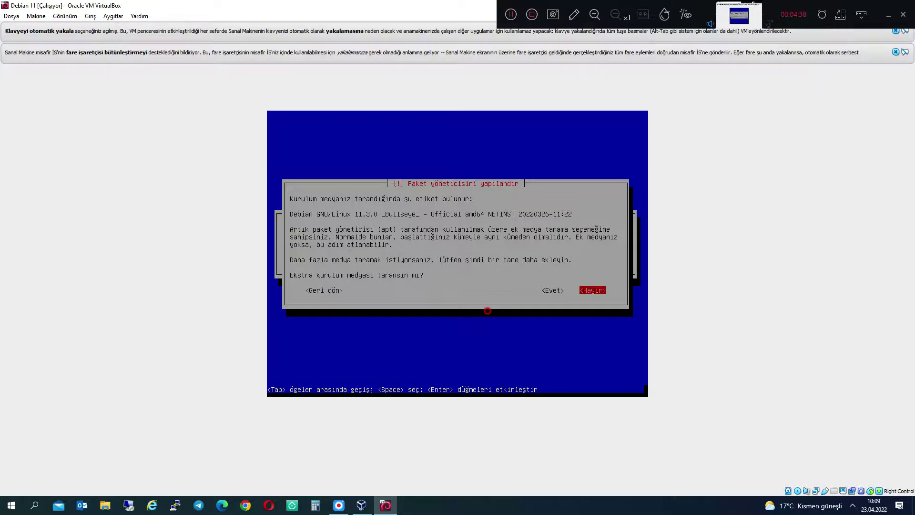
- Skip extra media, use Türkiye's deb.debian.org mirror with no HTTP proxy
key("Return")
key("Return")
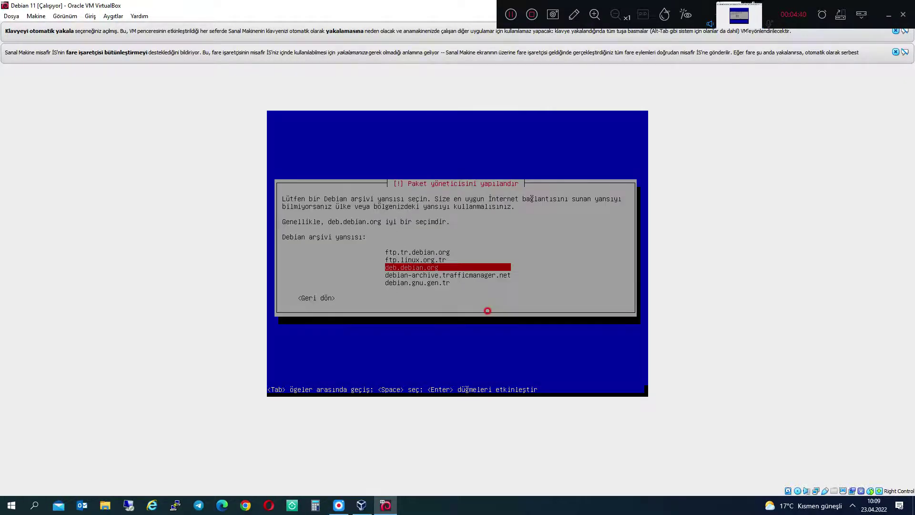
key("Return")
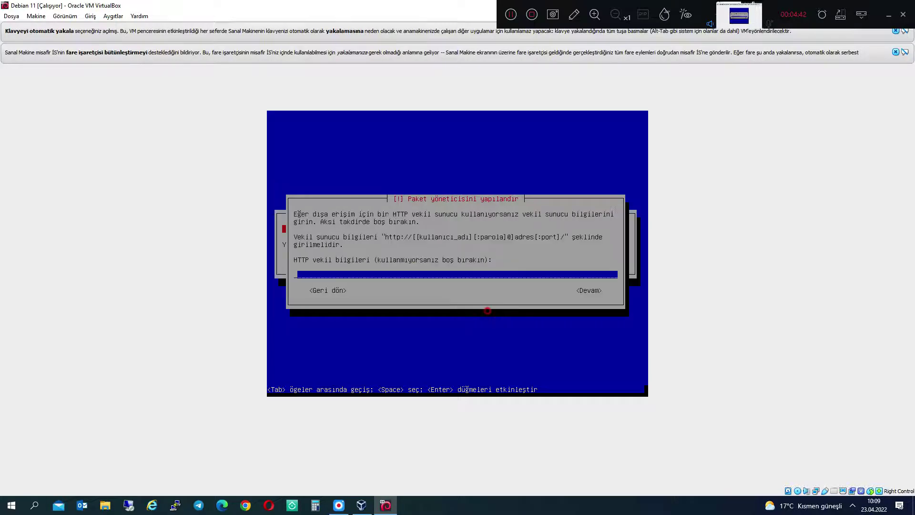
key("Tab")
key("Return")
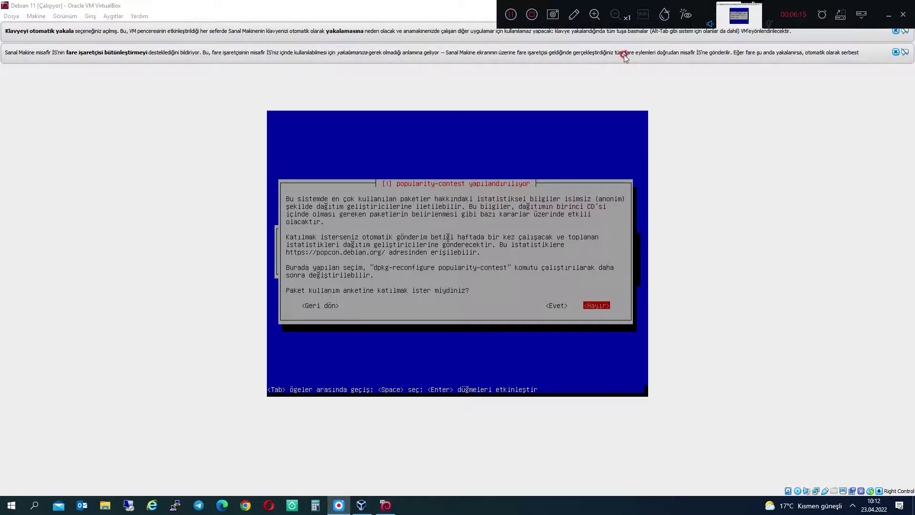
- Decline the popularity survey, uncheck Debian desktop environment, and start installing the selected software
left_click(387, 282)
key("Return")
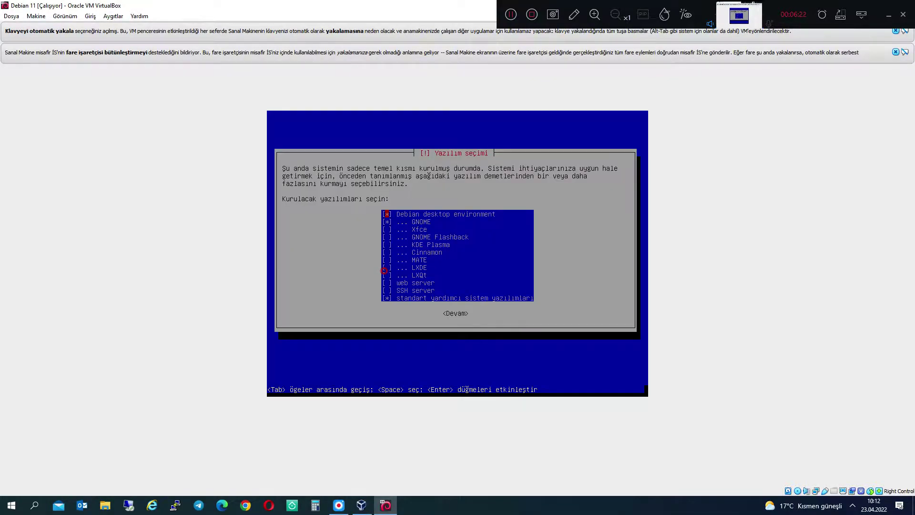
key("Down")
key("Down")
key("Up")
key("Up")
key("space")
key("Down")
key("Down")
key("Down")
key("Down")
key("Down")
key("Down")
key("Down")
key("Down")
key("Down")
key("Down")
key("Down")
key("Up")
key("Up")
key("Down")
key("Down")
key("Tab")
key("Return")
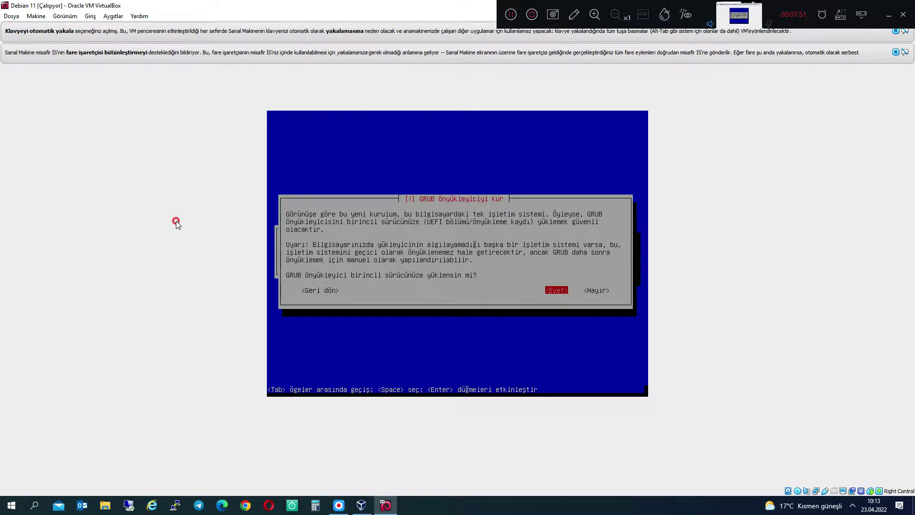
- Install GRUB on /dev/sda and finish the installation to reboot the VM
key("Return")
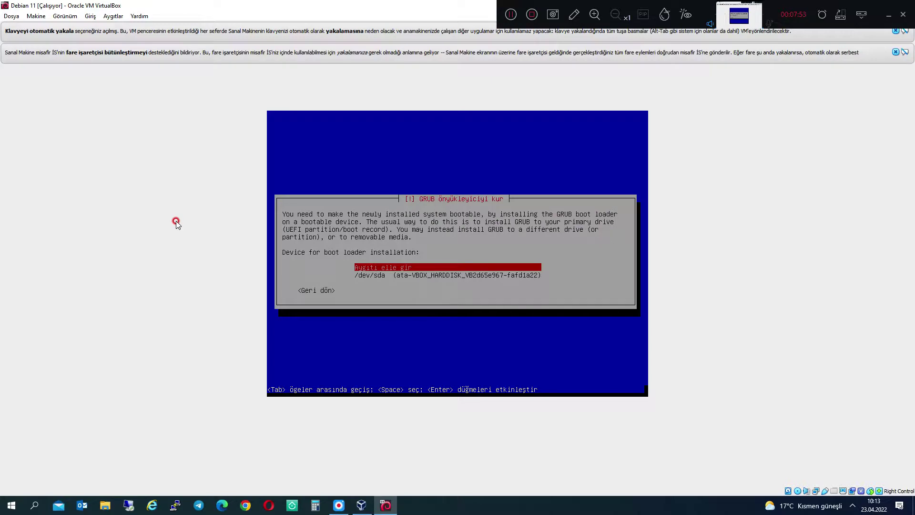
key("Down")
key("Return")
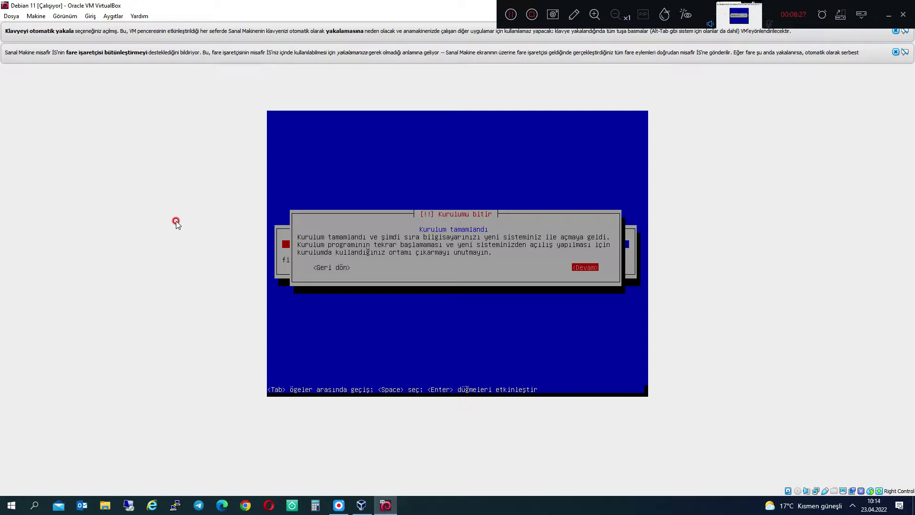
key("Return")
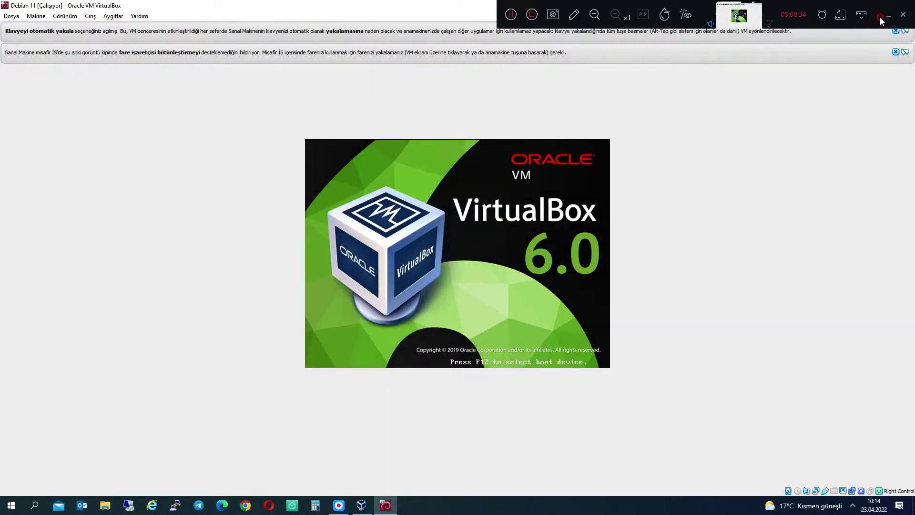
- Restore the VM window, dismiss the mouse and keyboard notices, then maximize it
double_click(326, 5)
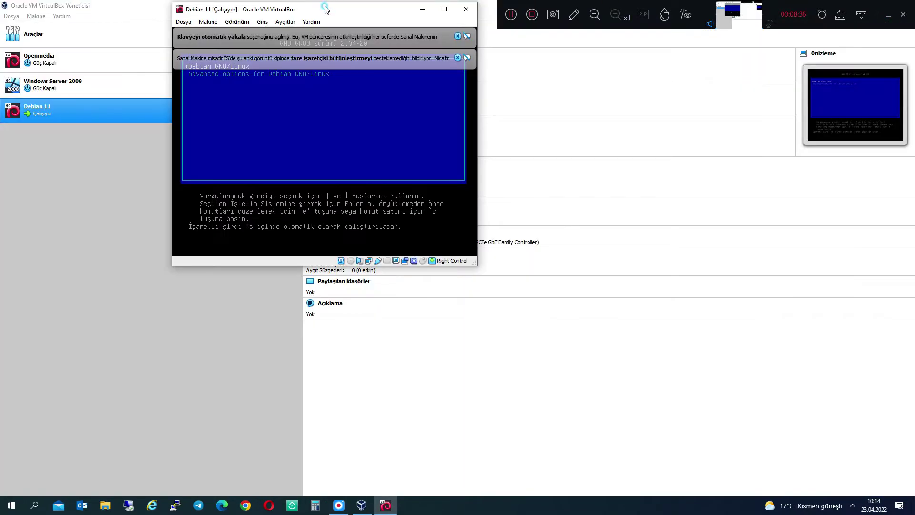
left_click(457, 58)
left_click(458, 37)
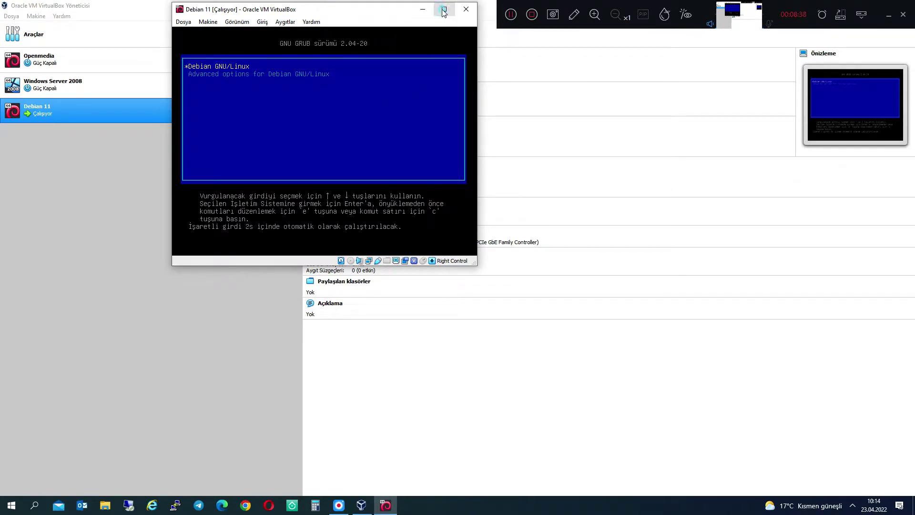
left_click(444, 9)
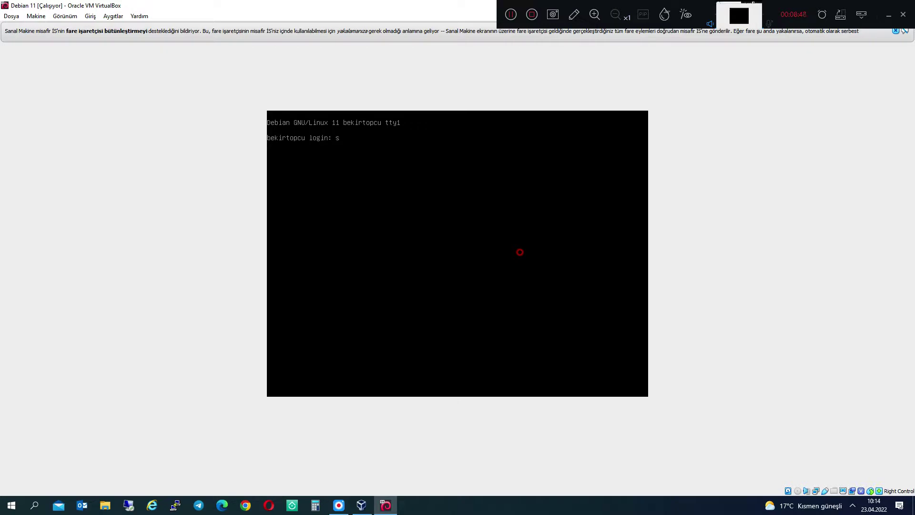
- Enter the user's login name at the tty1 login prompt
key("Return")
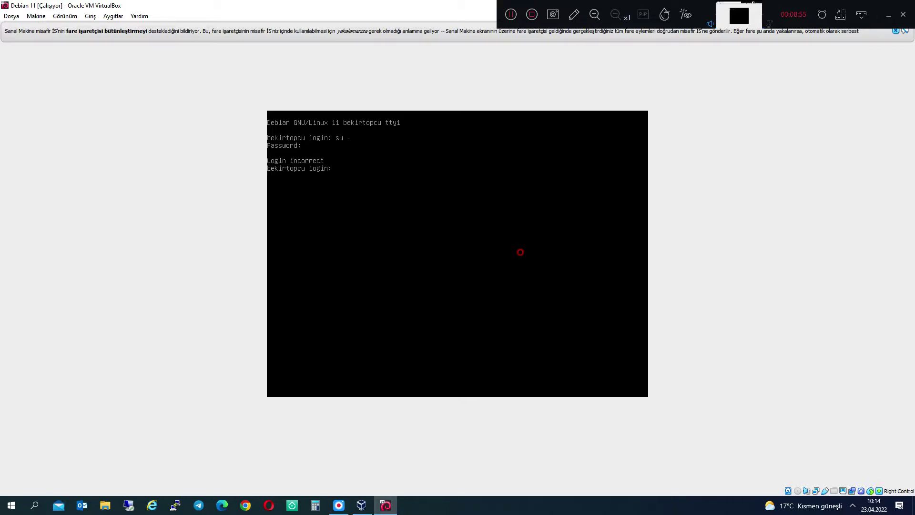
type("-")
key("Return")
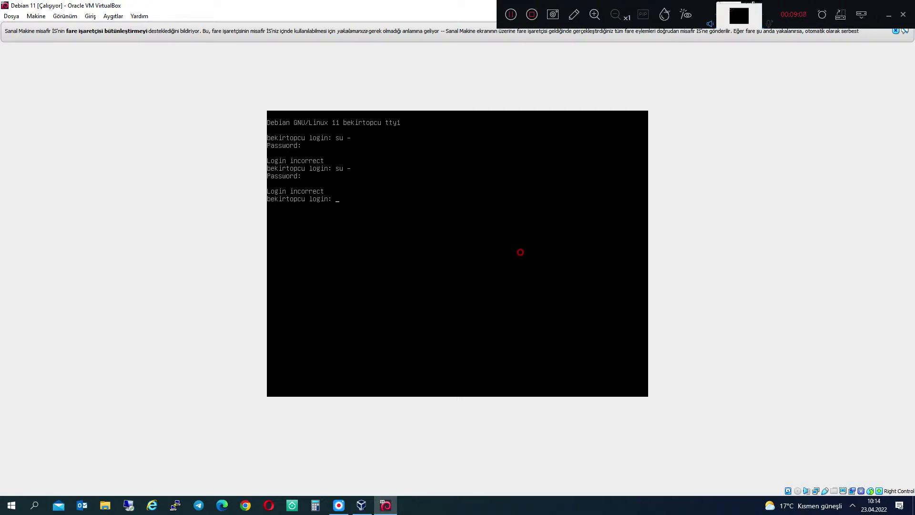
type("bekirtopcu")
key("Return")
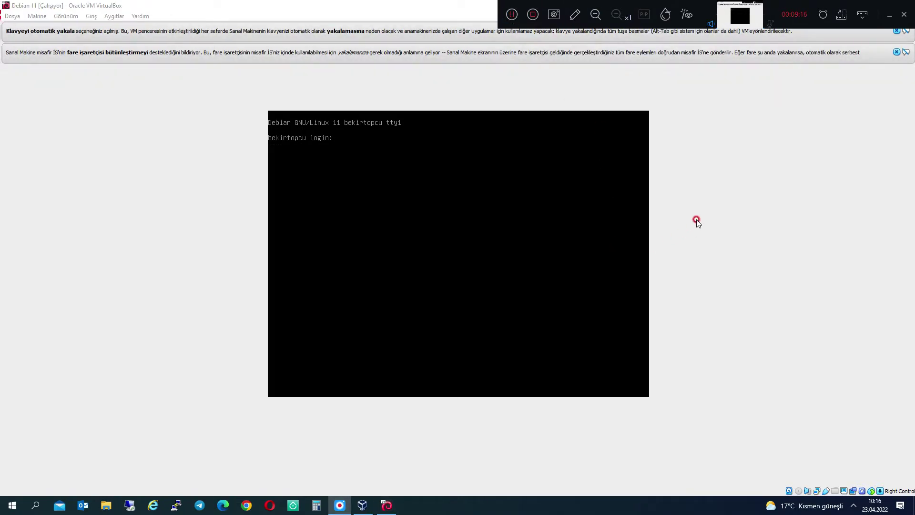
- Enter the user's password, then the root password for su -
left_click(508, 198)
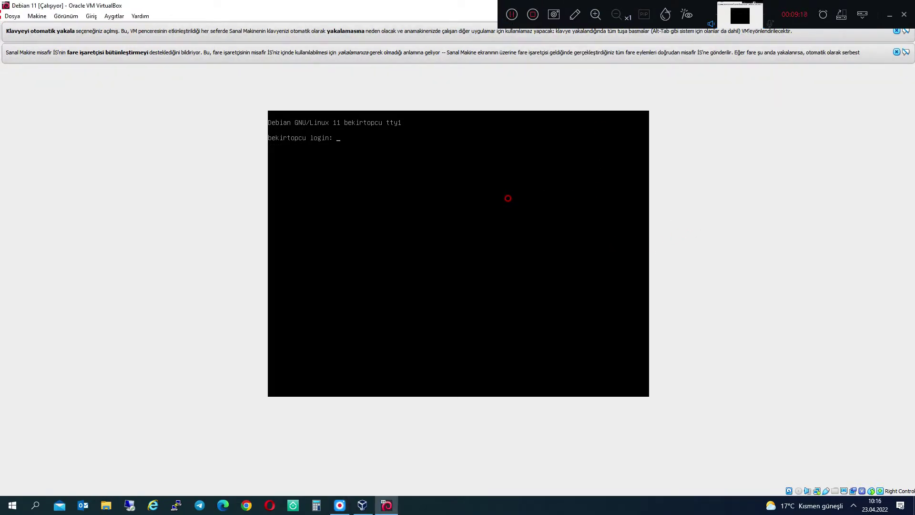
key("Return")
key("Return")
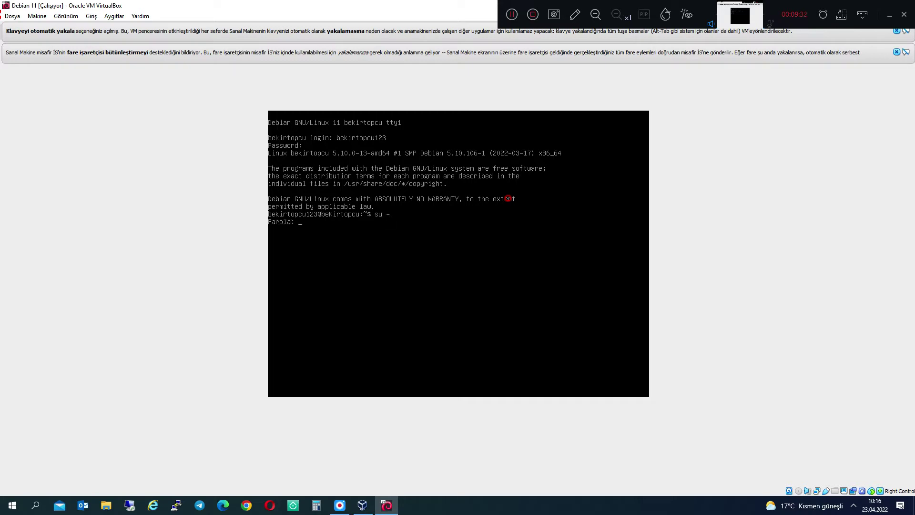
key("Return")
- Run apt-get update as root after erasing the mistyped sudo, then recall the command for editing
type("sud")
key("BackSpace")
key("BackSpace")
key("BackSpace")
key("BackSpace")
key("BackSpace")
key("BackSpace")
key("BackSpace")
type("apt-get ")
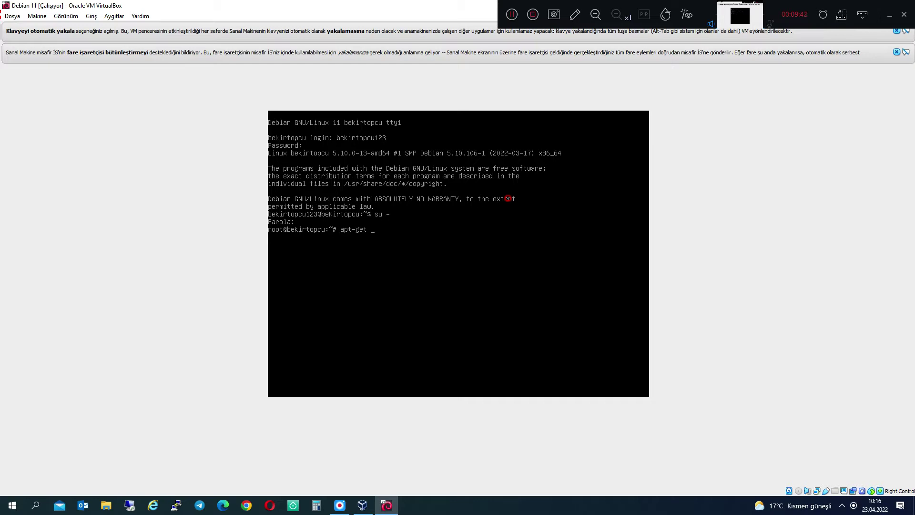
type("upd")
type("da")
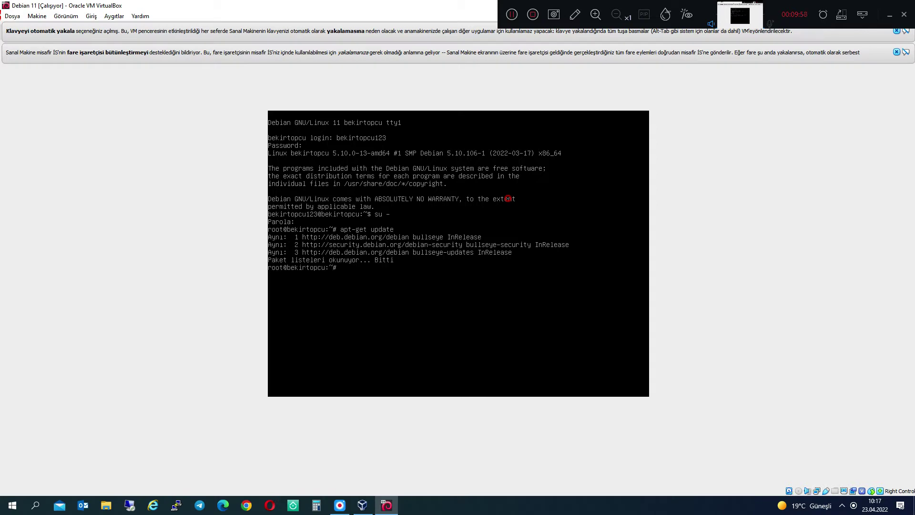
key("Up")
key("BackSpace")
key("BackSpace")
key("BackSpace")
key("BackSpace")
- Run apt-get upgrade, which reports 0 packages to upgrade
type("grade")
key("Return")
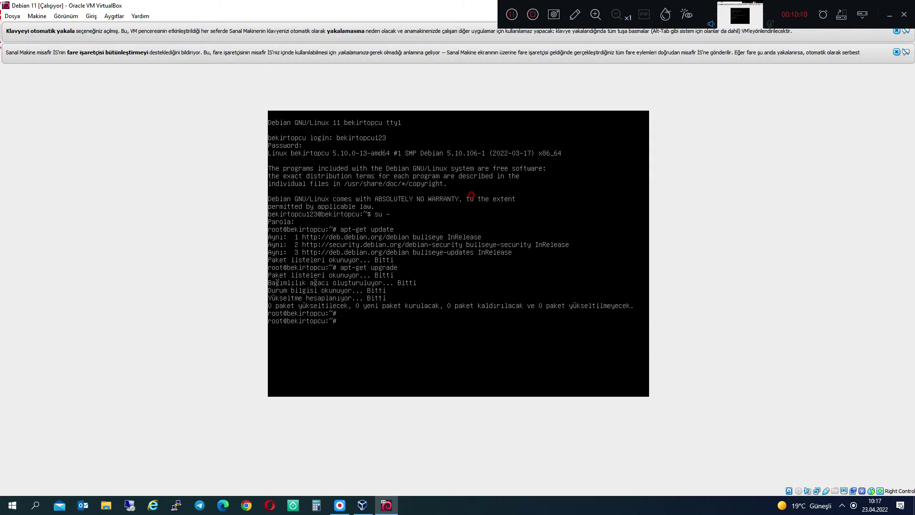
key("Return")
key("Return")
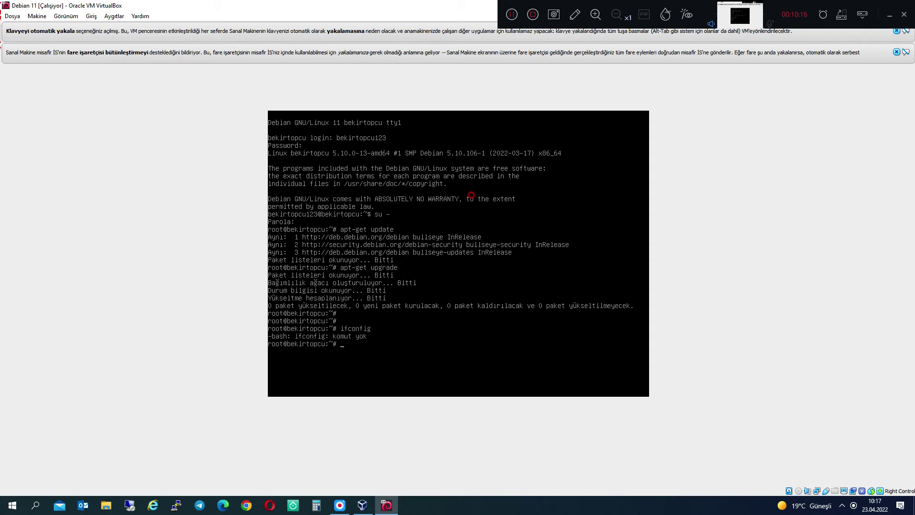